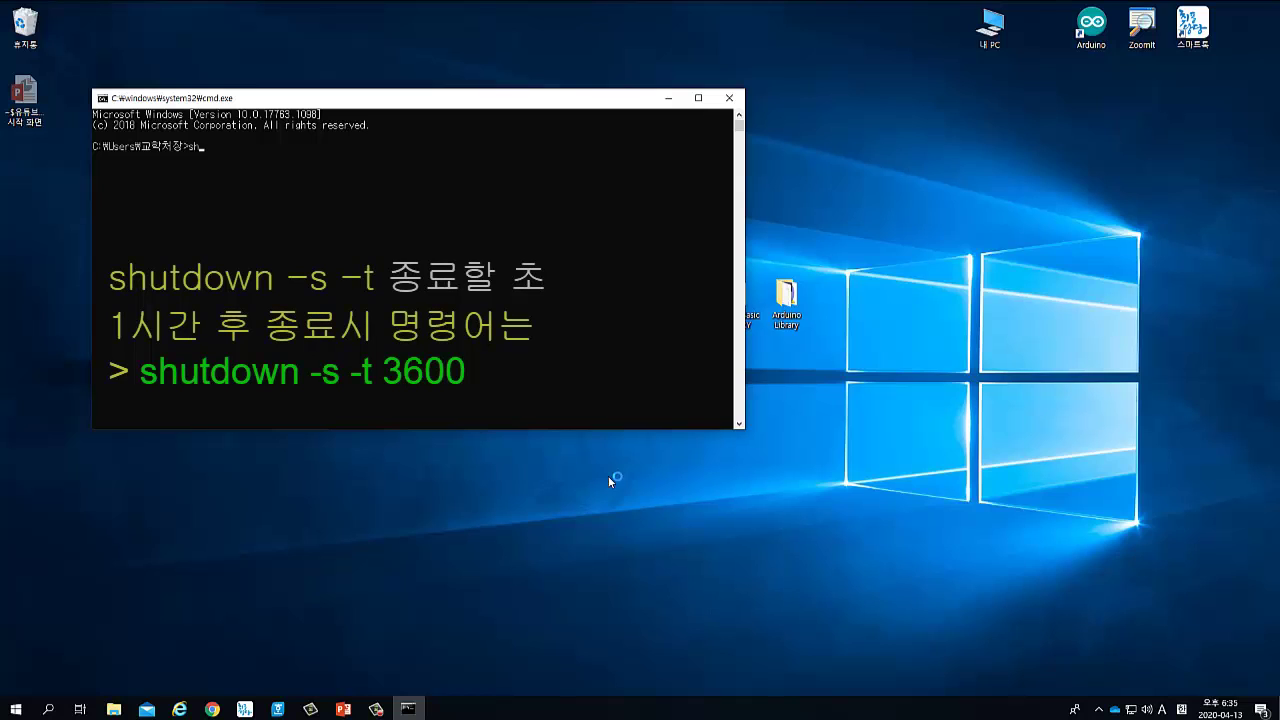
# Step: Schedule a Windows shutdown in one hour by running "shutdown -s -t 3600" at the command prompt
pyautogui.write('shutdown -s -t')
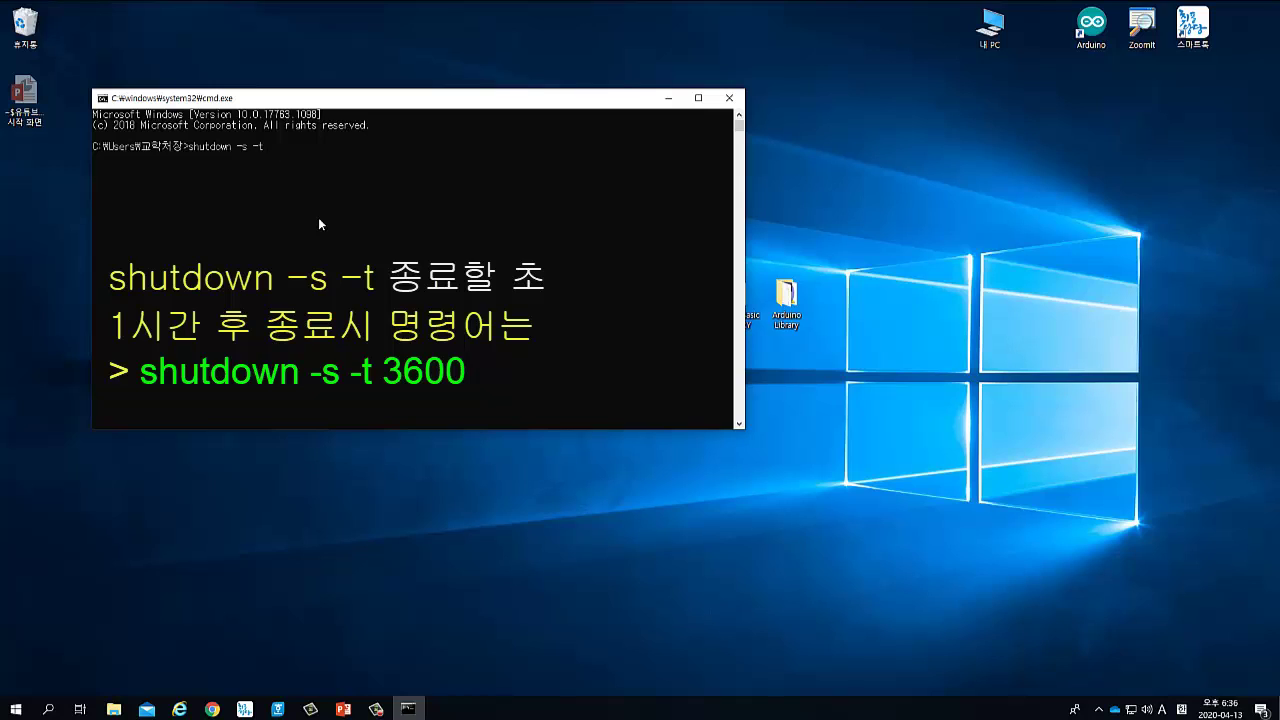
pyautogui.write('36000')
pyautogui.press('BackSpace')
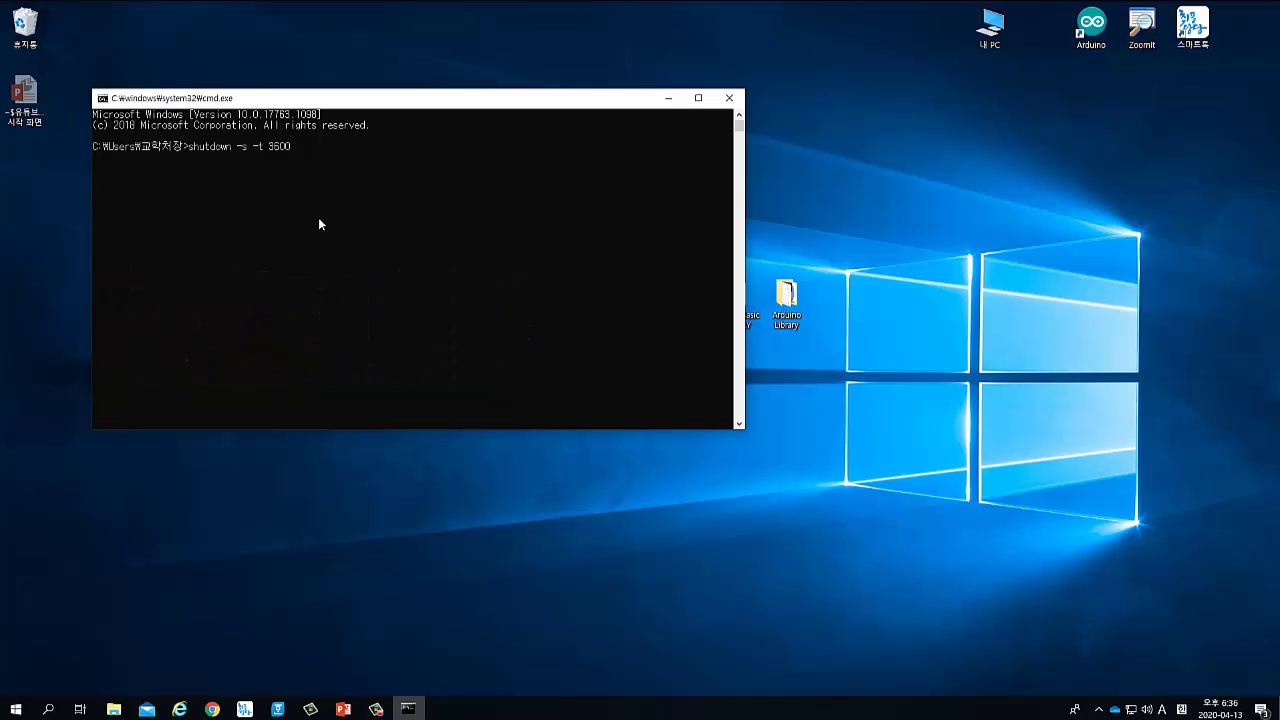
pyautogui.press('Return')
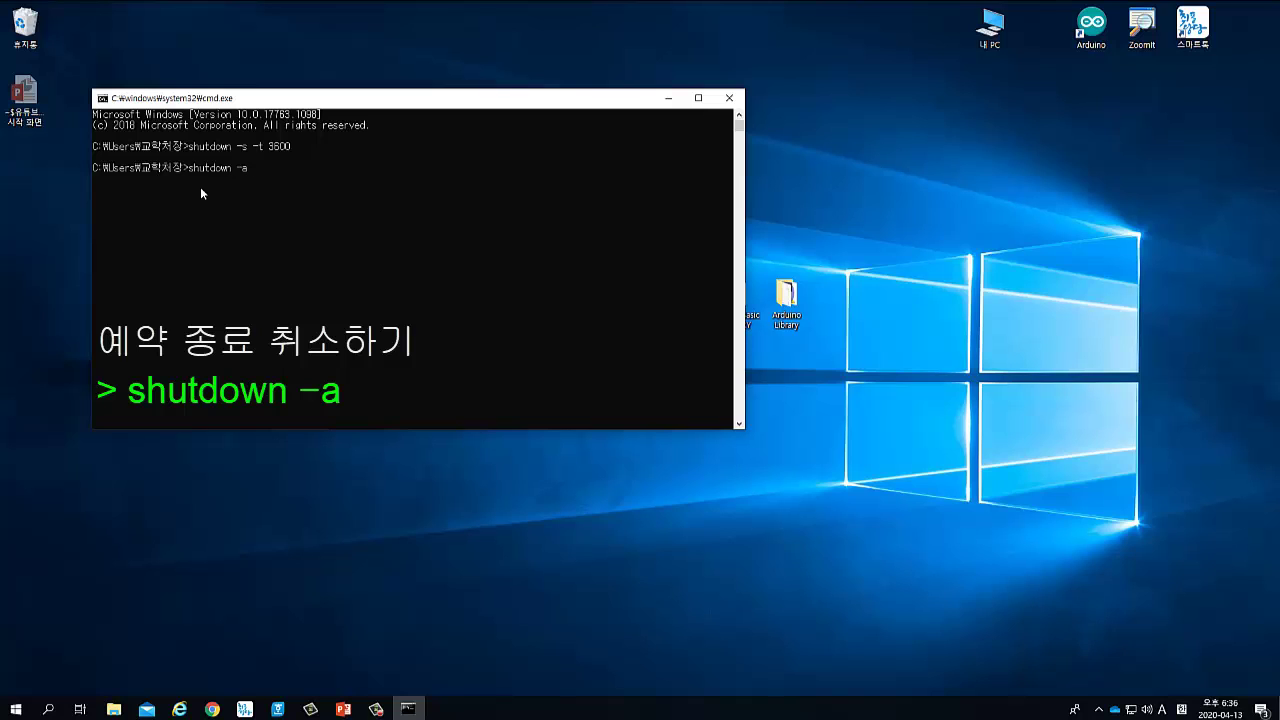
# Step: Cancel the scheduled shutdown with "shutdown -a" and close the command prompt window
pyautogui.press('Return')
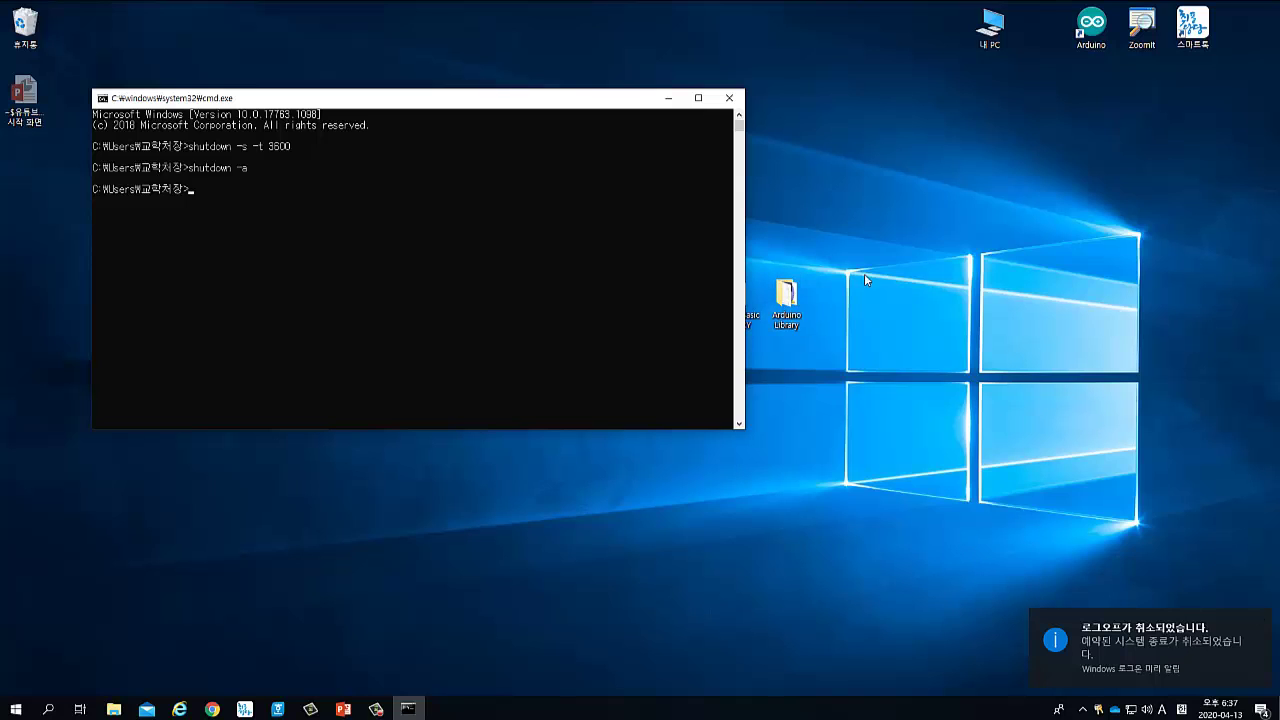
pyautogui.click(731, 98)
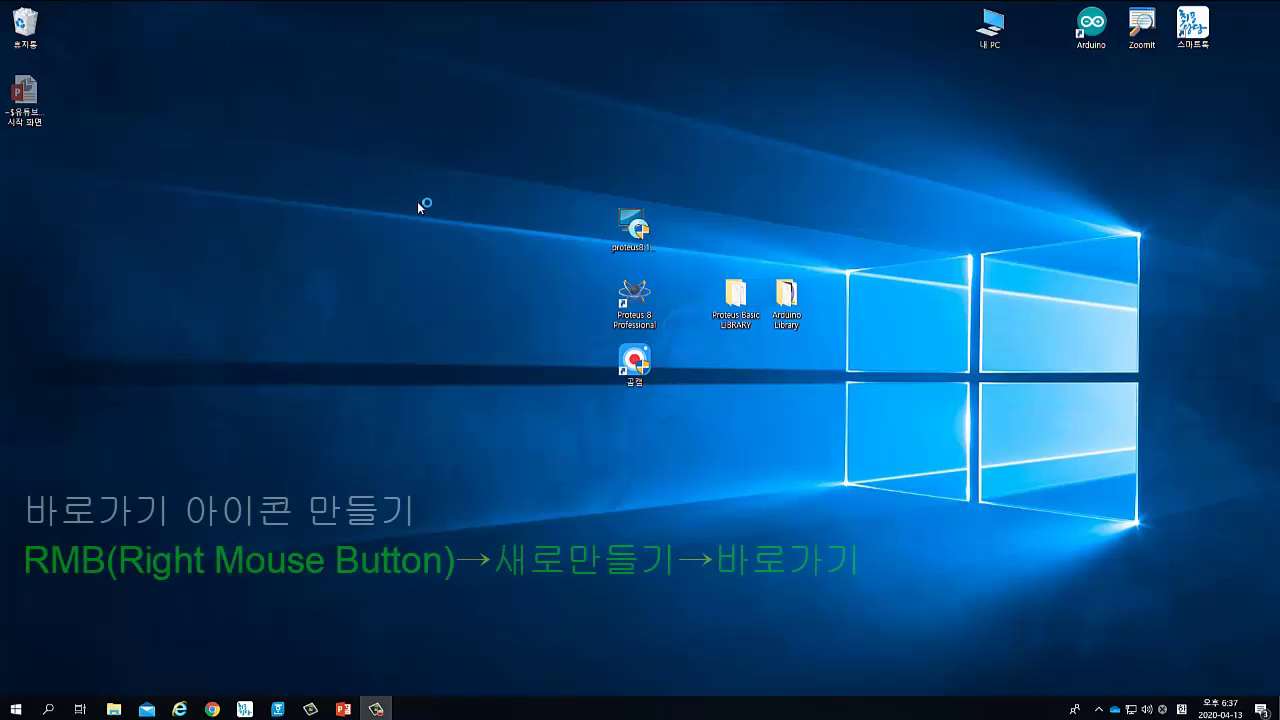
# Step: Start a new desktop shortcut with "shutdown -s -t 3600" as its item location
pyautogui.rightClick(397, 119)
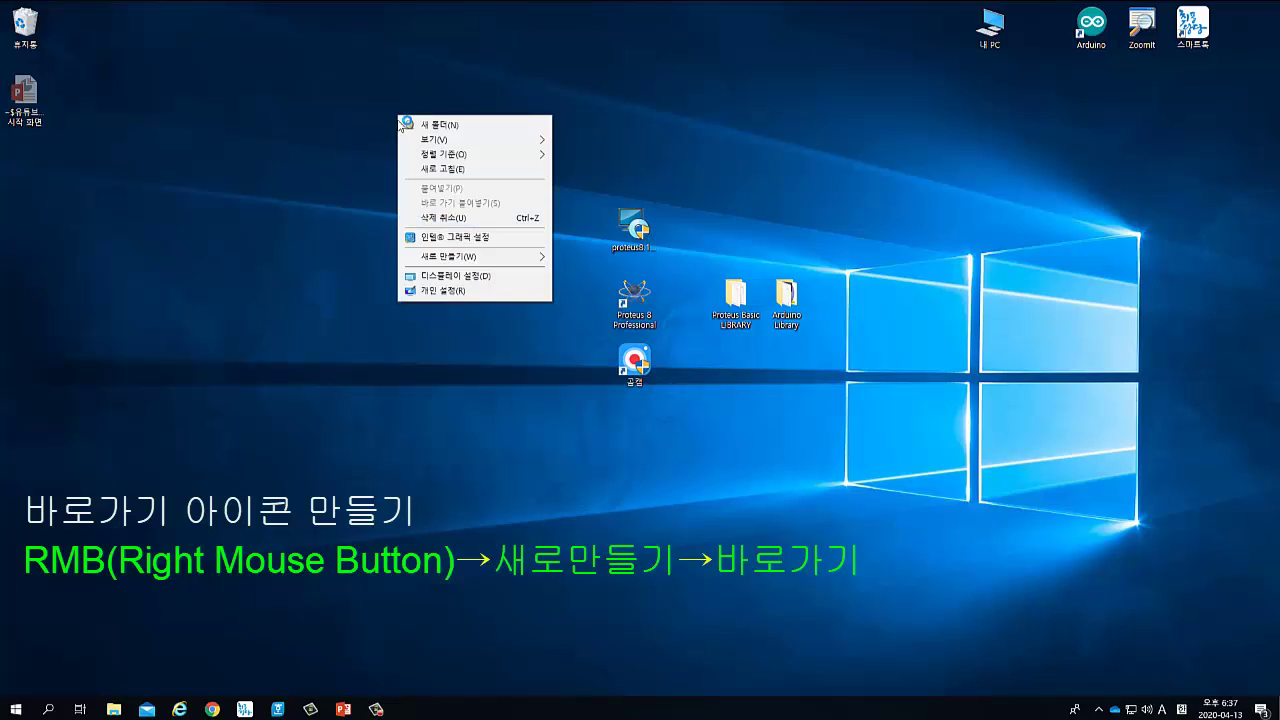
pyautogui.moveTo(448, 259)
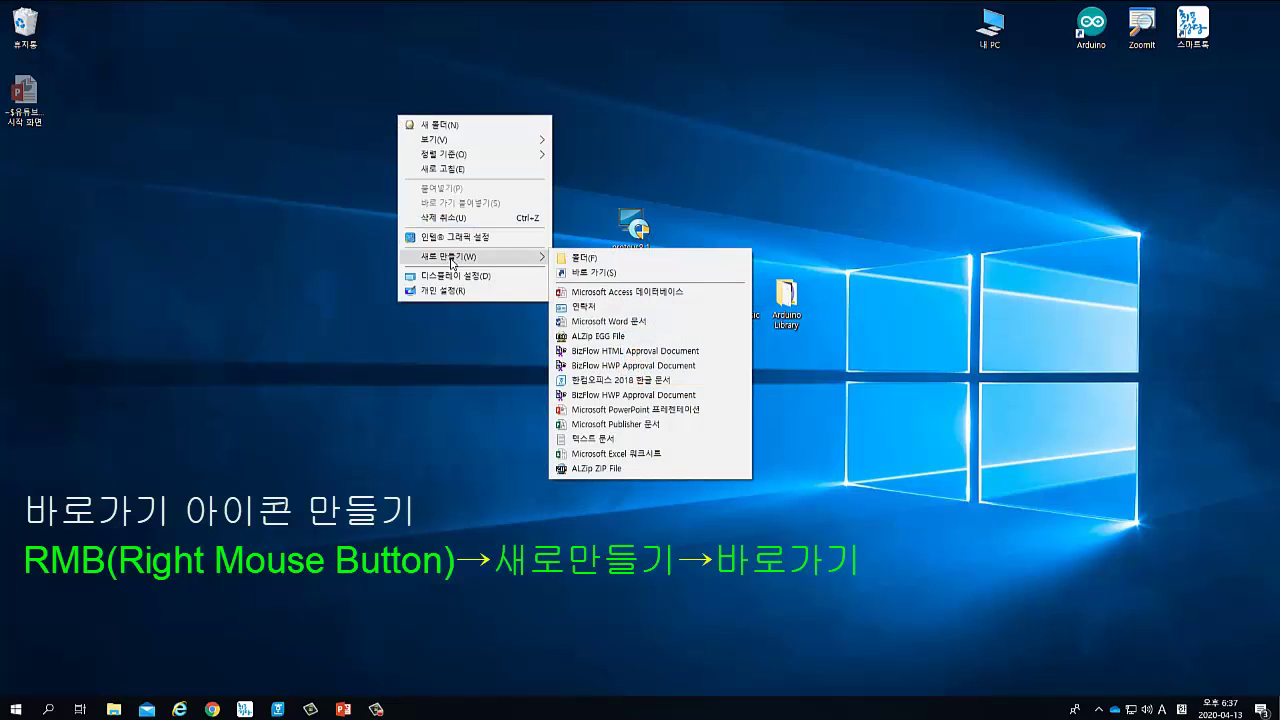
pyautogui.click(603, 273)
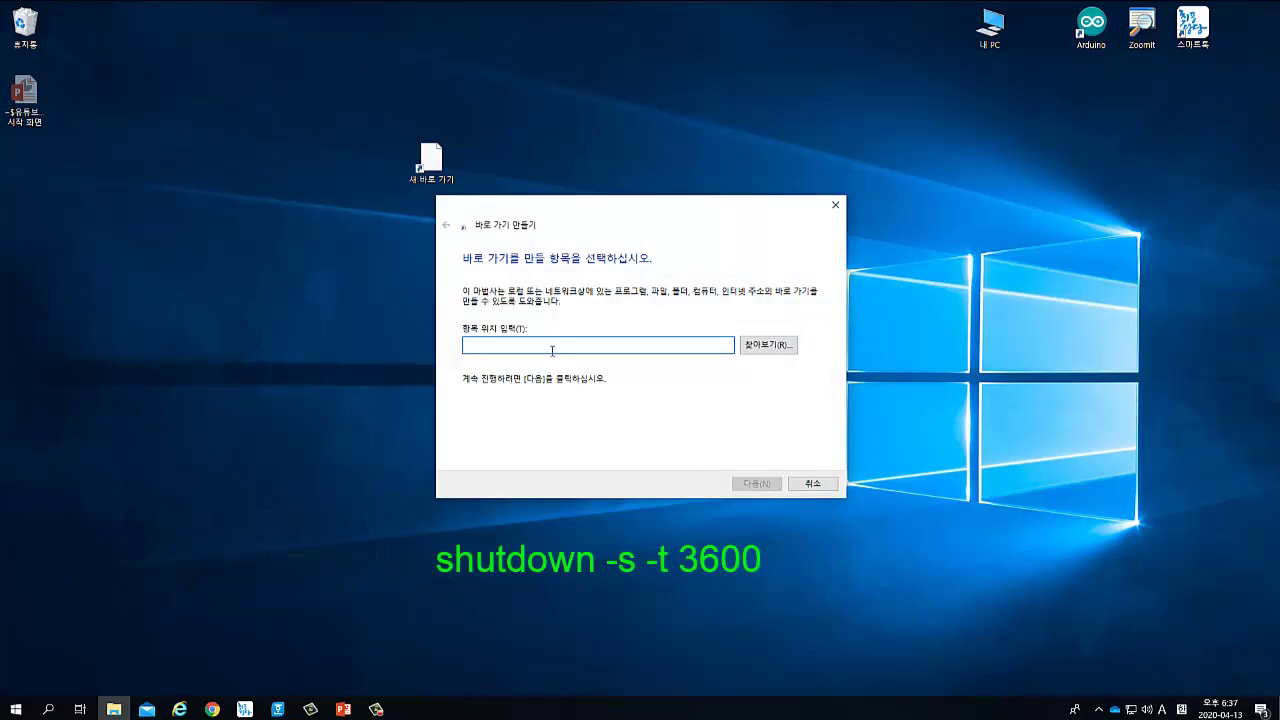
pyautogui.write('shutdown')
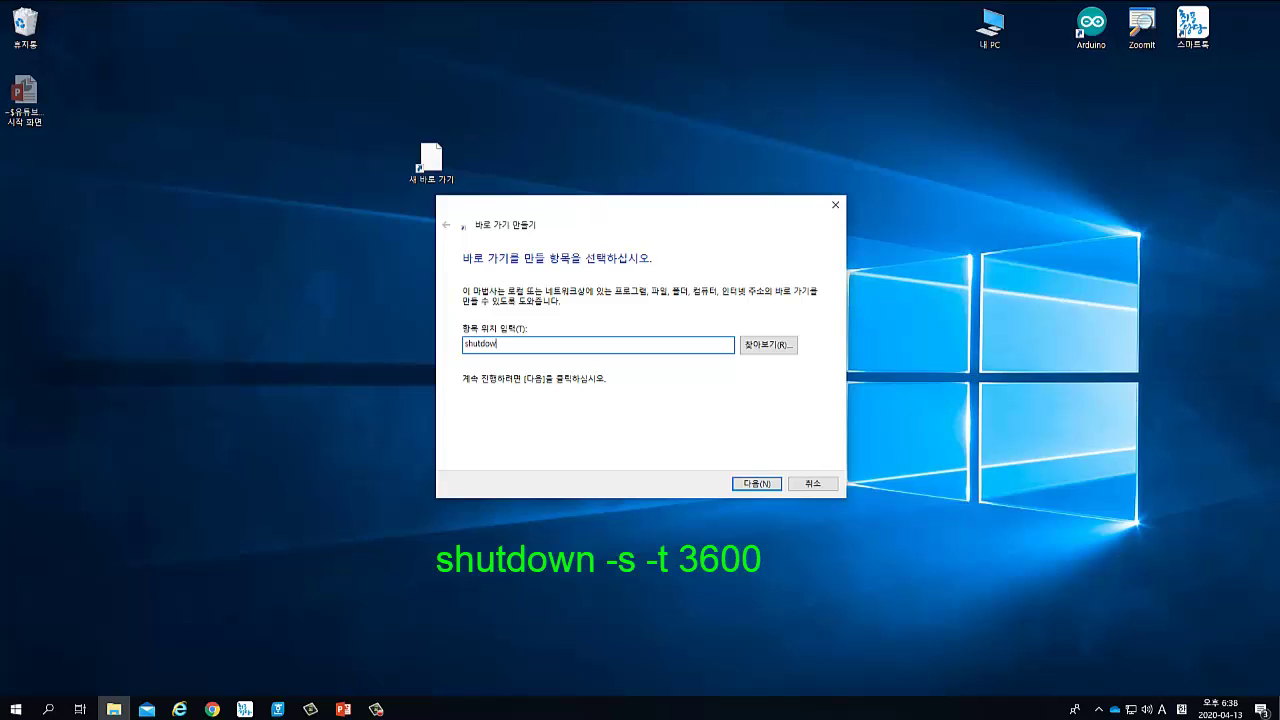
pyautogui.write(' -s -t 3600')
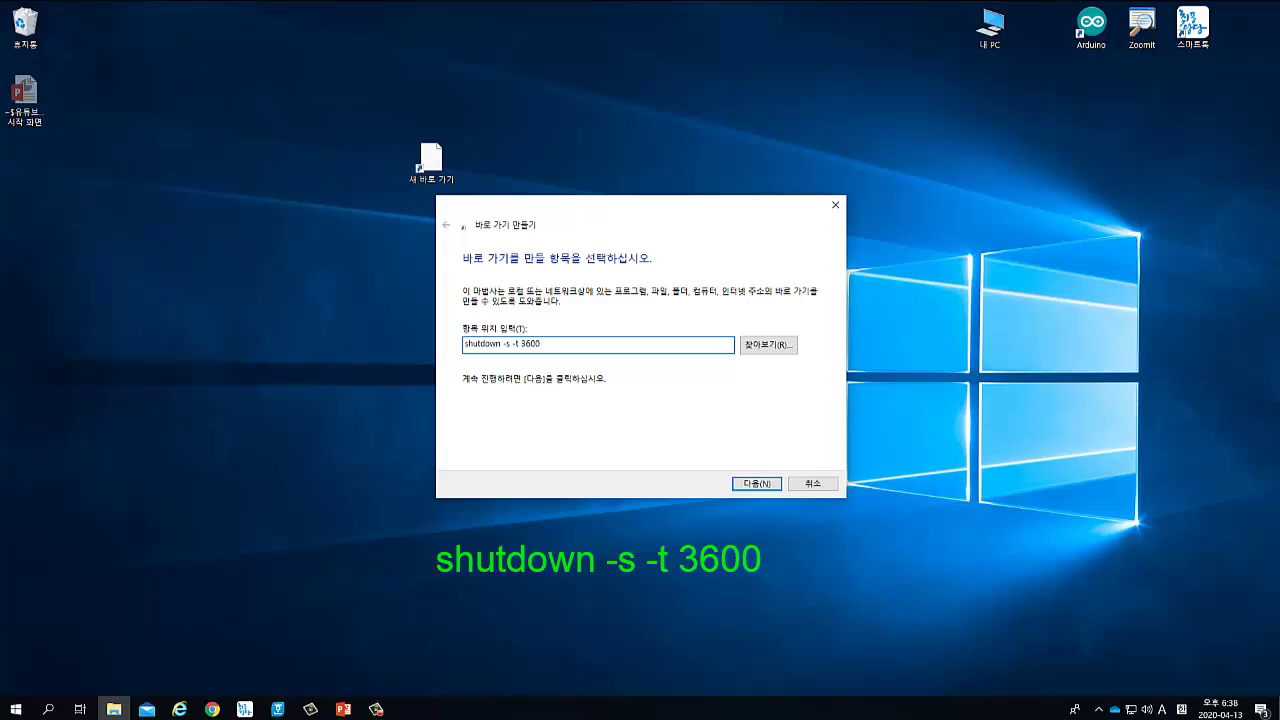
pyautogui.click(748, 487)
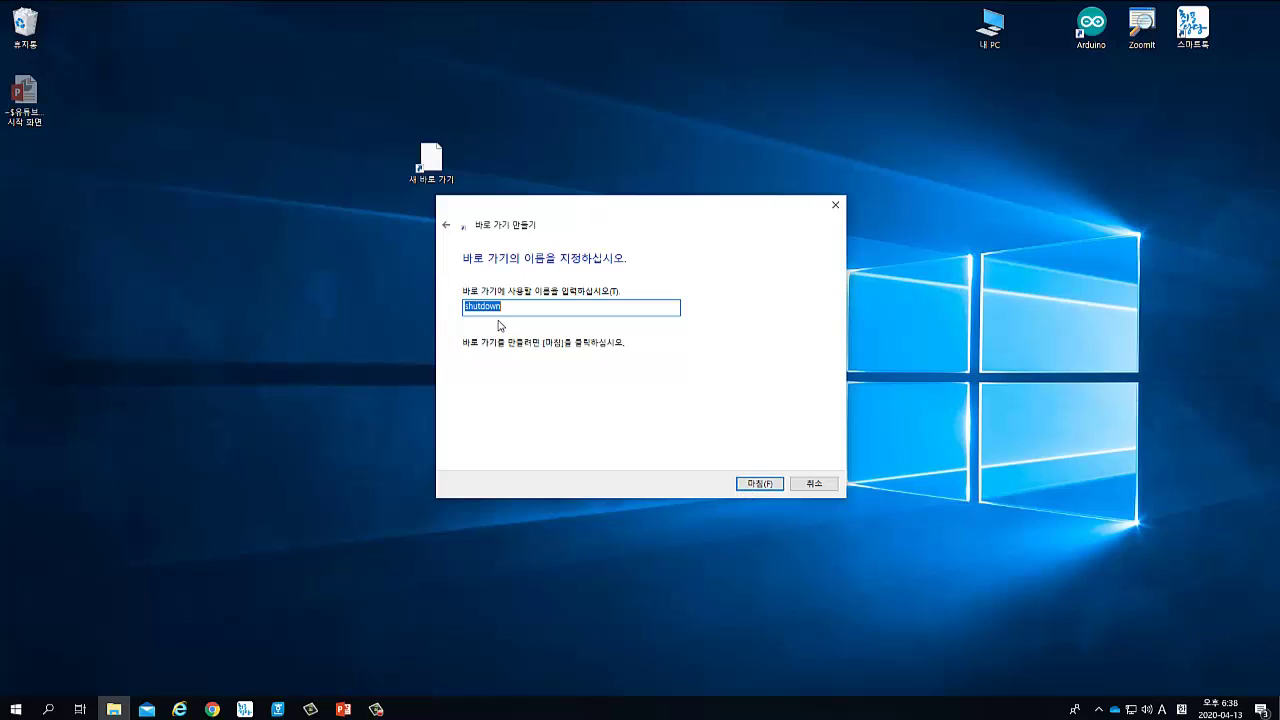
# Step: Name the shutdown shortcut "윈도우 자동 종료" and move its icon to a free spot farther left on the desktop
pyautogui.write('윈도우 자동 종료')
pyautogui.click(759, 483)
pyautogui.moveTo(431, 163); pyautogui.dragTo(253, 242)
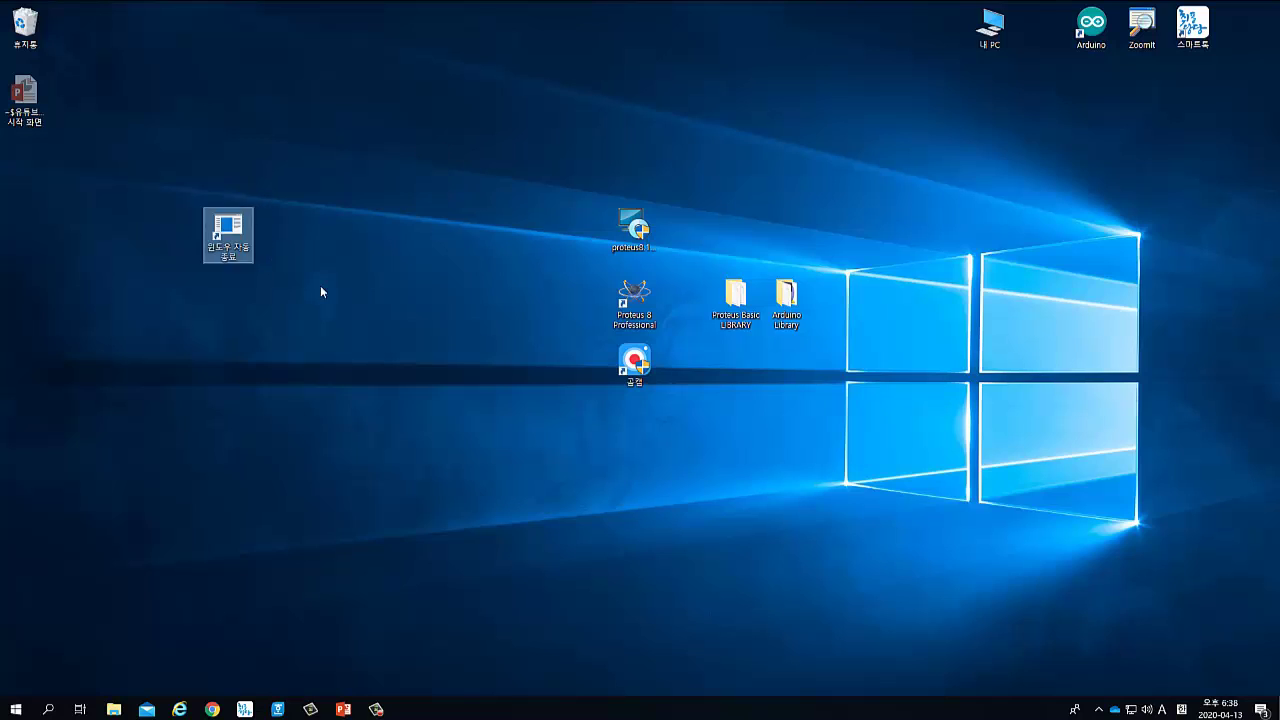
pyautogui.click(406, 290)
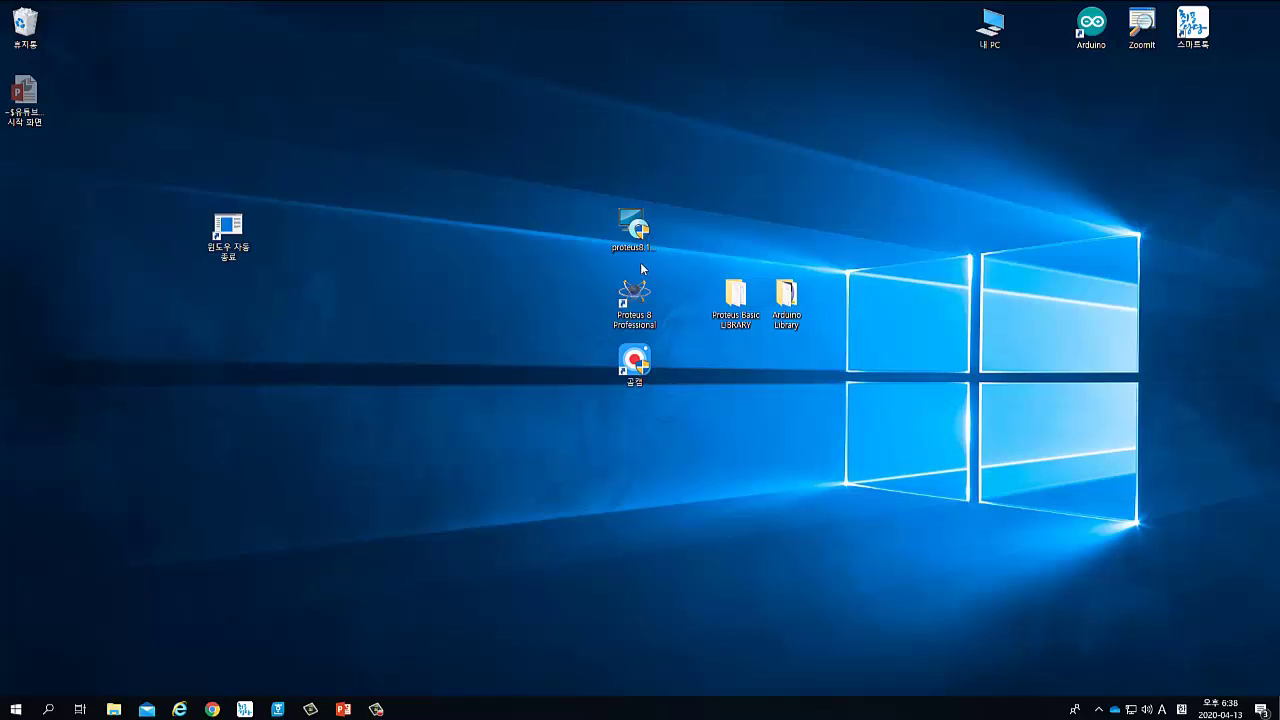
# Step: Start a second desktop shortcut with "shutdown -a" as its item location
pyautogui.rightClick(391, 201)
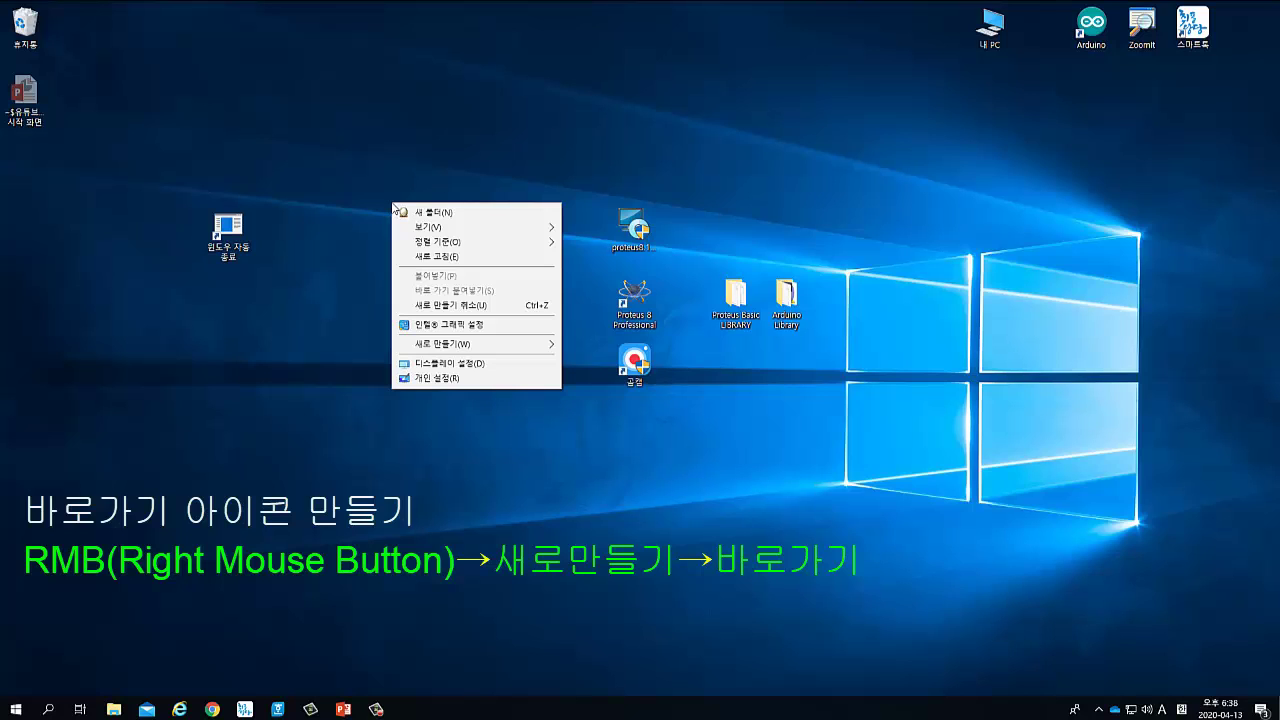
pyautogui.moveTo(456, 349)
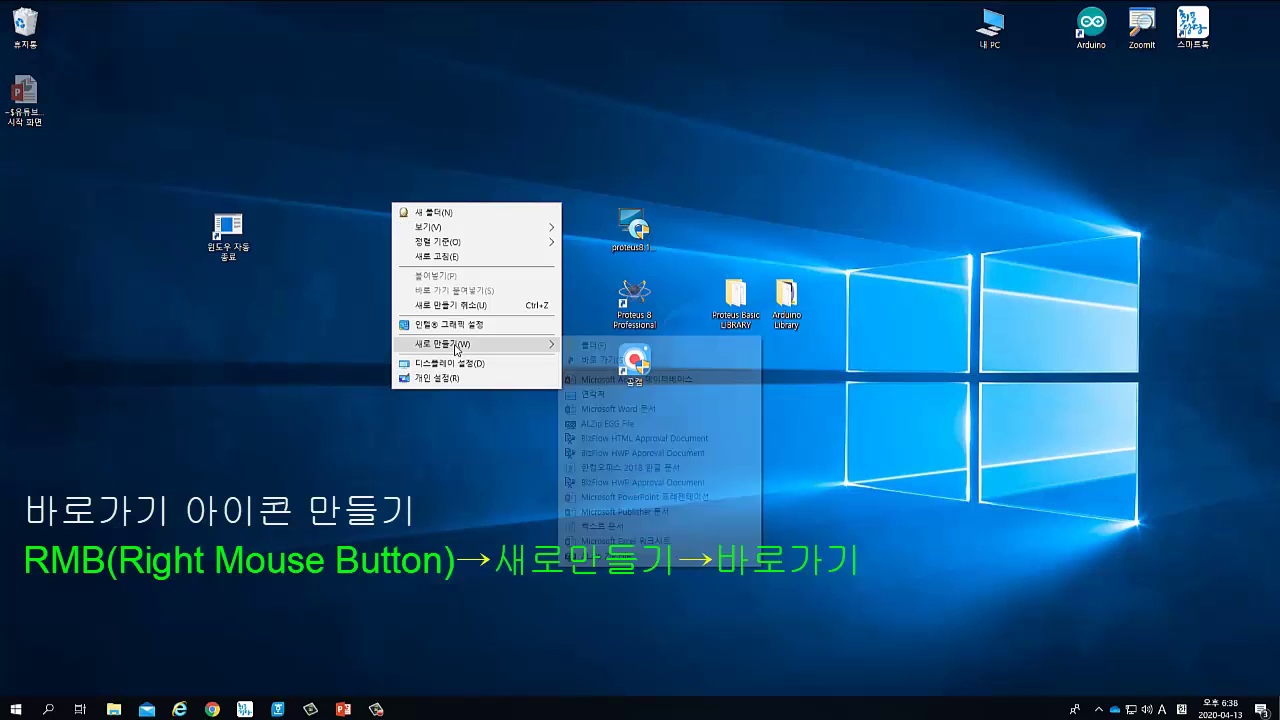
pyautogui.click(597, 359)
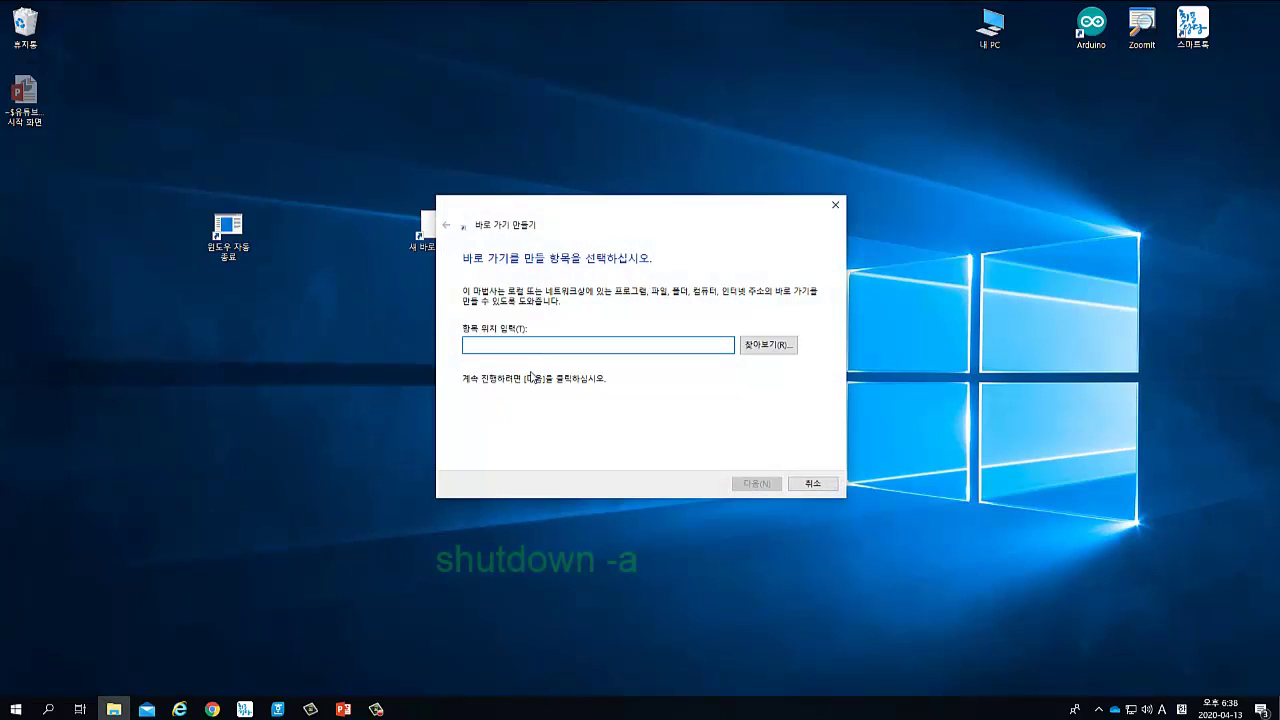
pyautogui.write('shut')
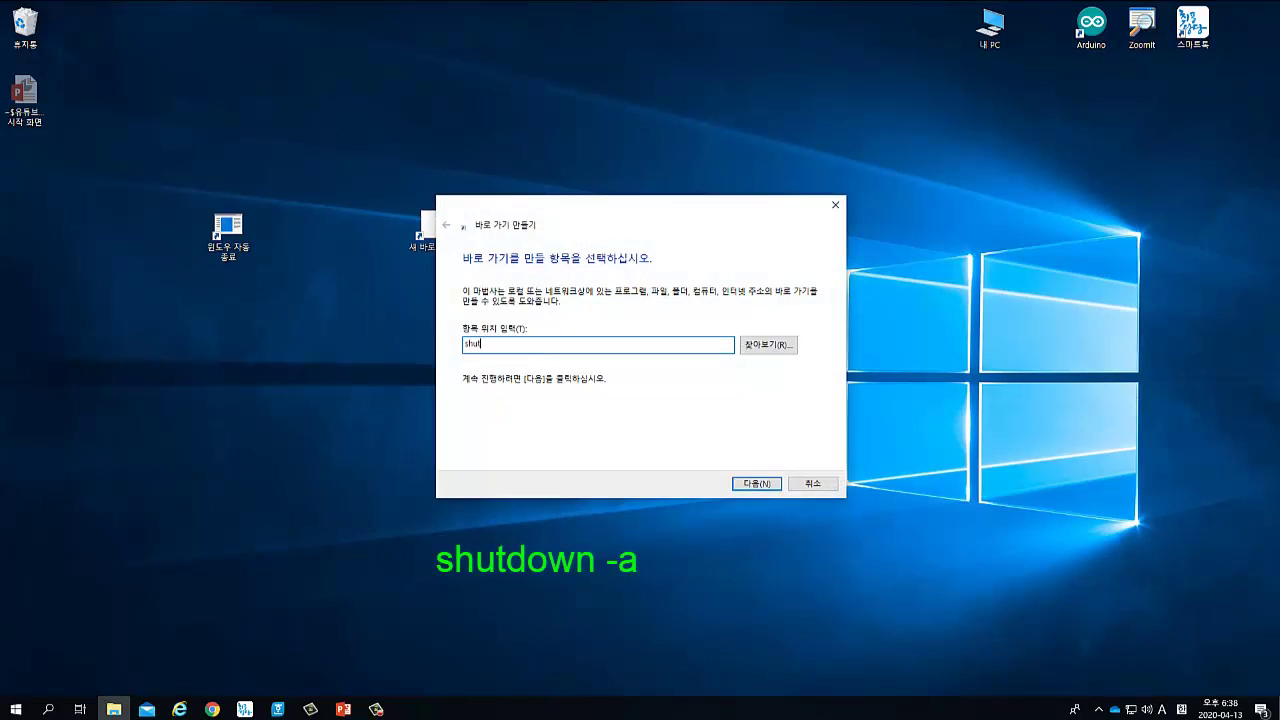
pyautogui.write('down -a')
pyautogui.click(757, 484)
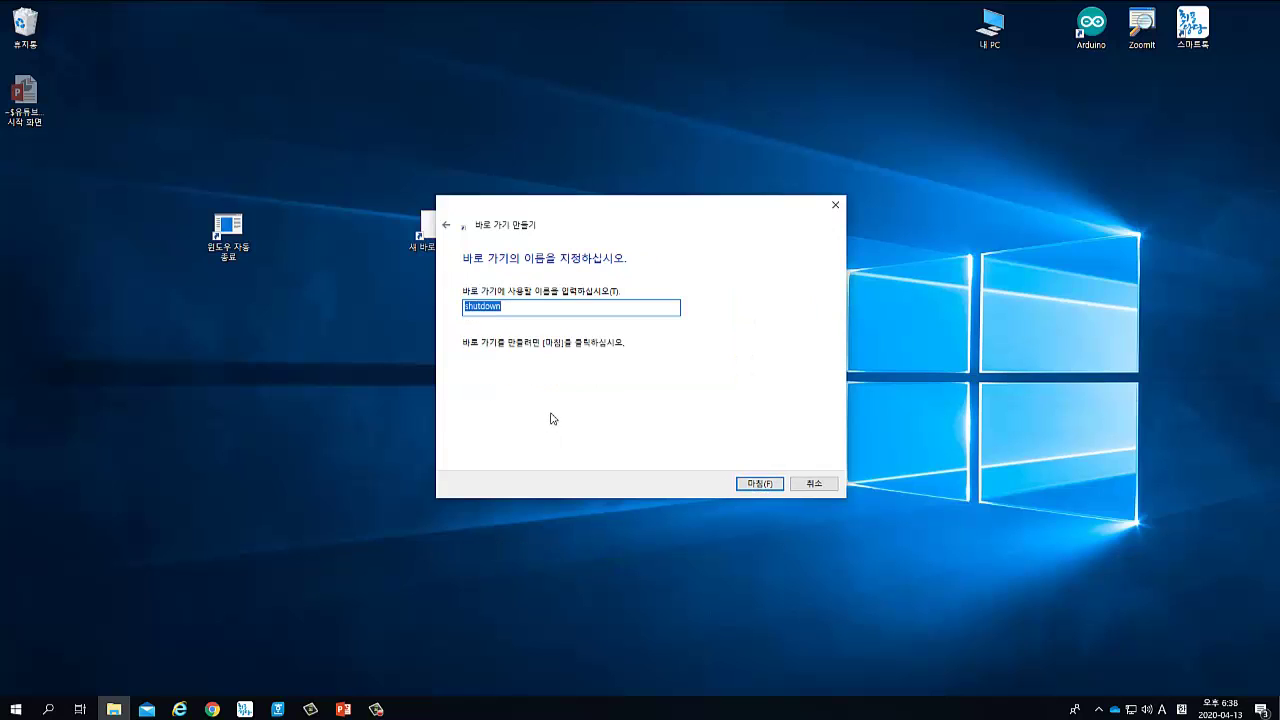
# Step: Name the second shortcut "윈도우 자동 종료 취소" and place its icon beside the 윈도우 자동 종료 shortcut
pyautogui.write('윈도우 자동 종료 취소')
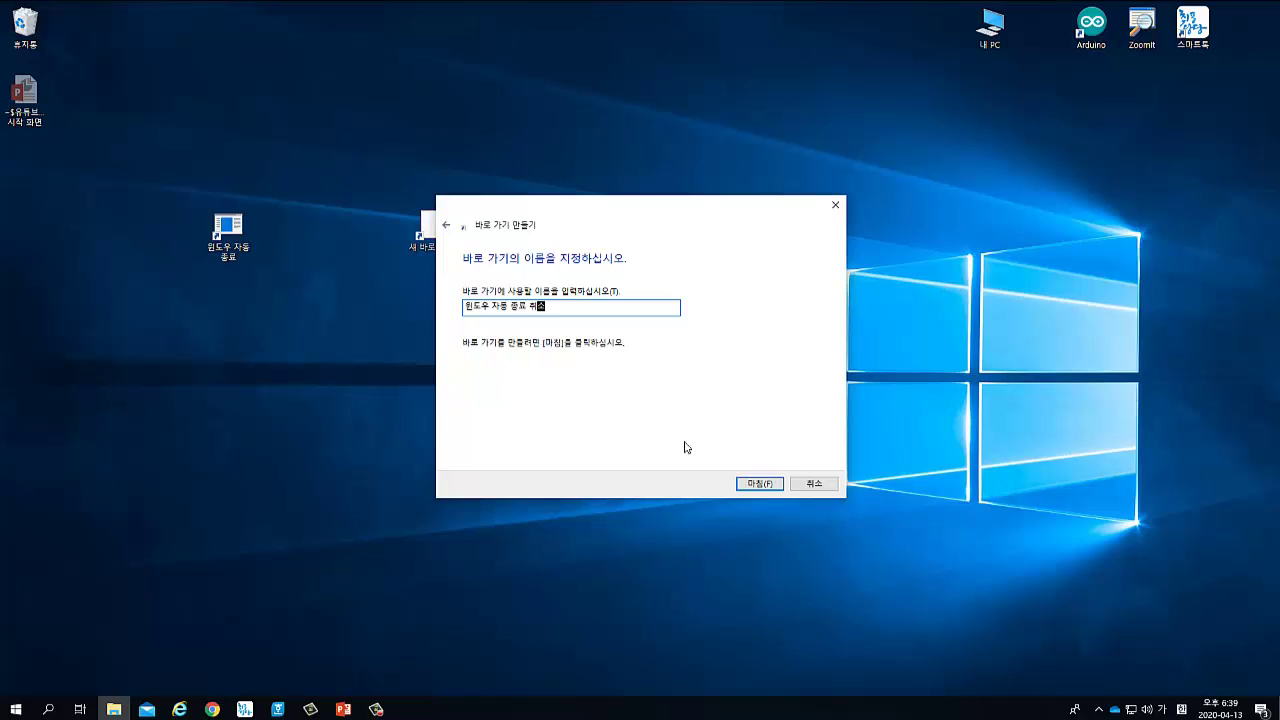
pyautogui.click(764, 483)
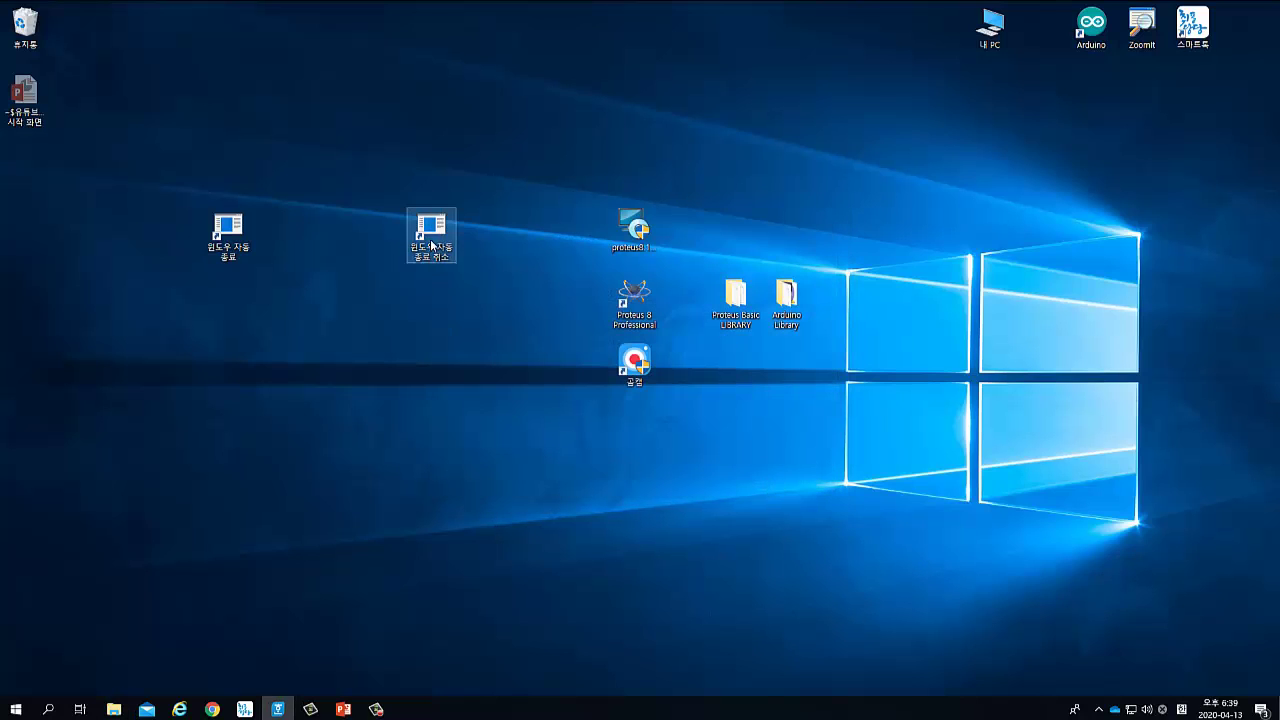
pyautogui.moveTo(432, 245); pyautogui.dragTo(314, 255)
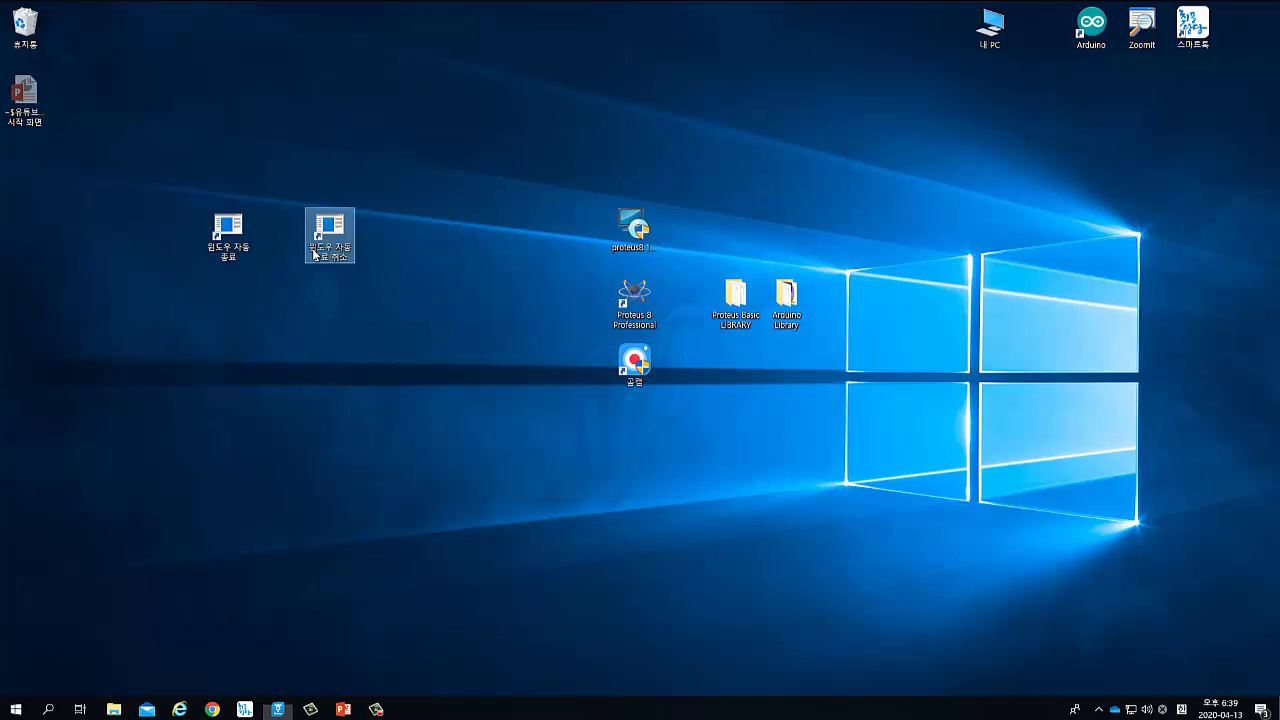
pyautogui.click(383, 324)
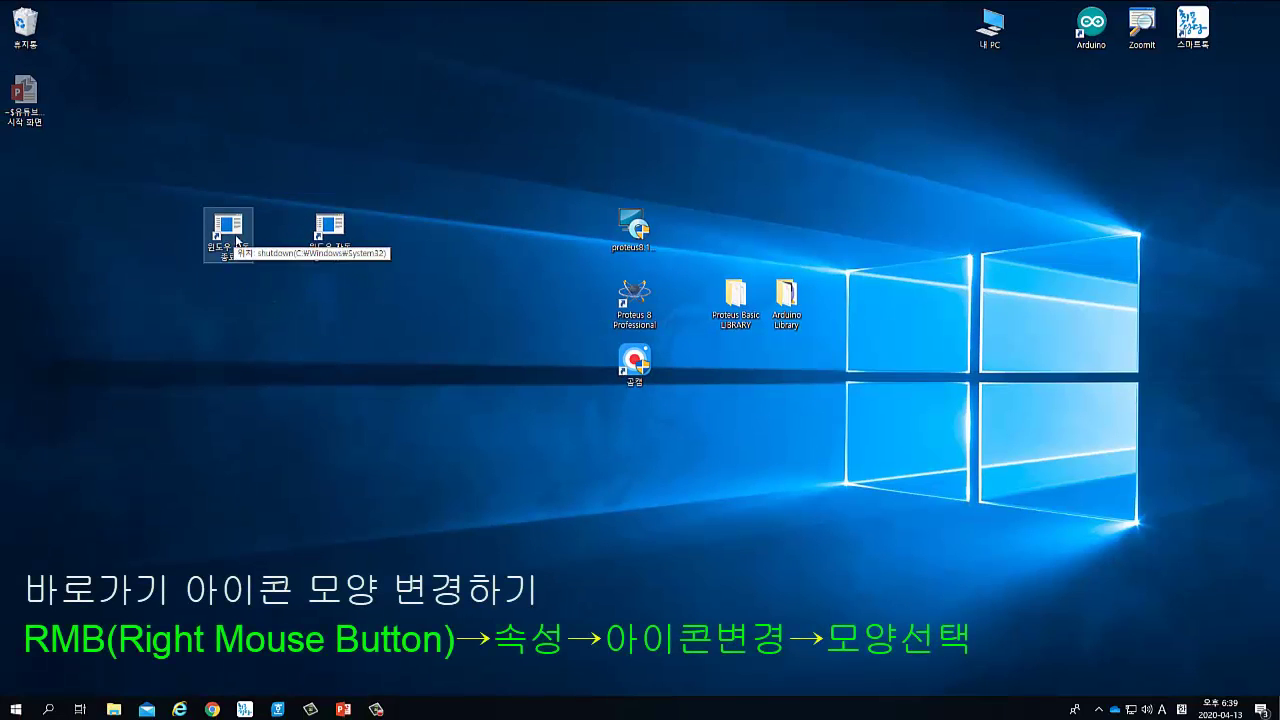
# Step: Change the icon of the 윈도우 자동 종료 shortcut to the computer with a magnifying glass and save its properties
pyautogui.rightClick(237, 241)
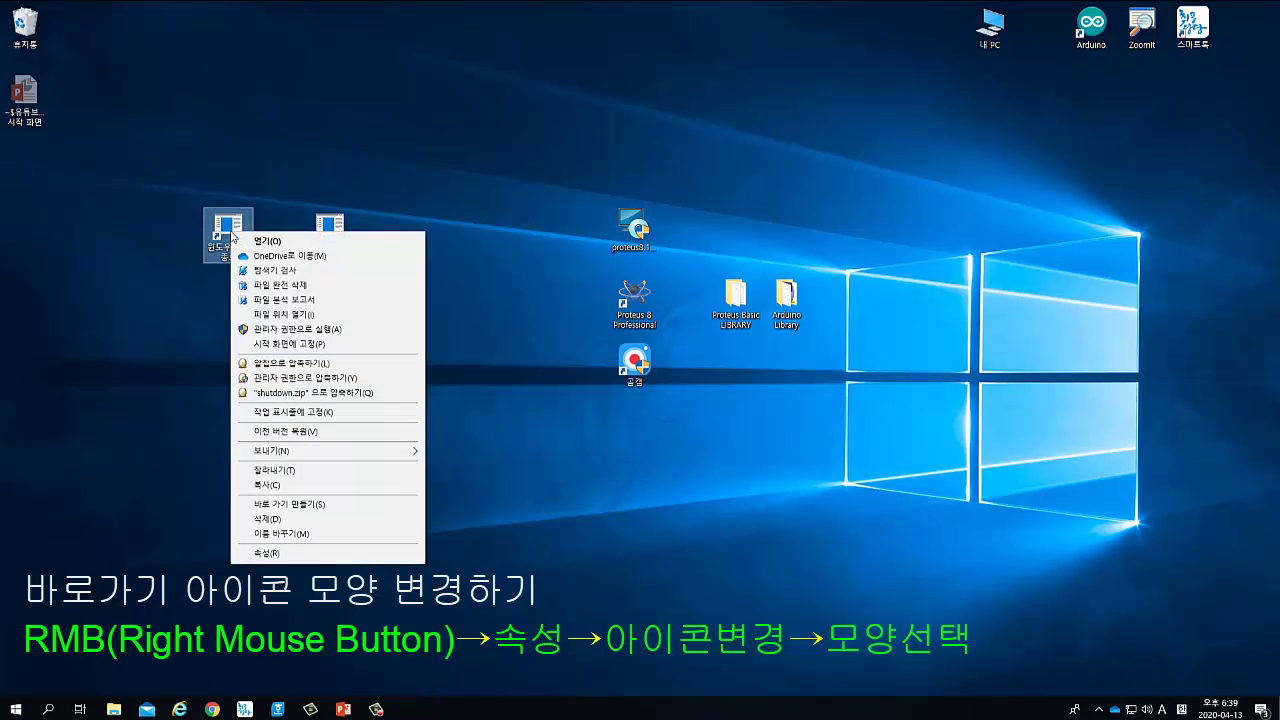
pyautogui.click(262, 553)
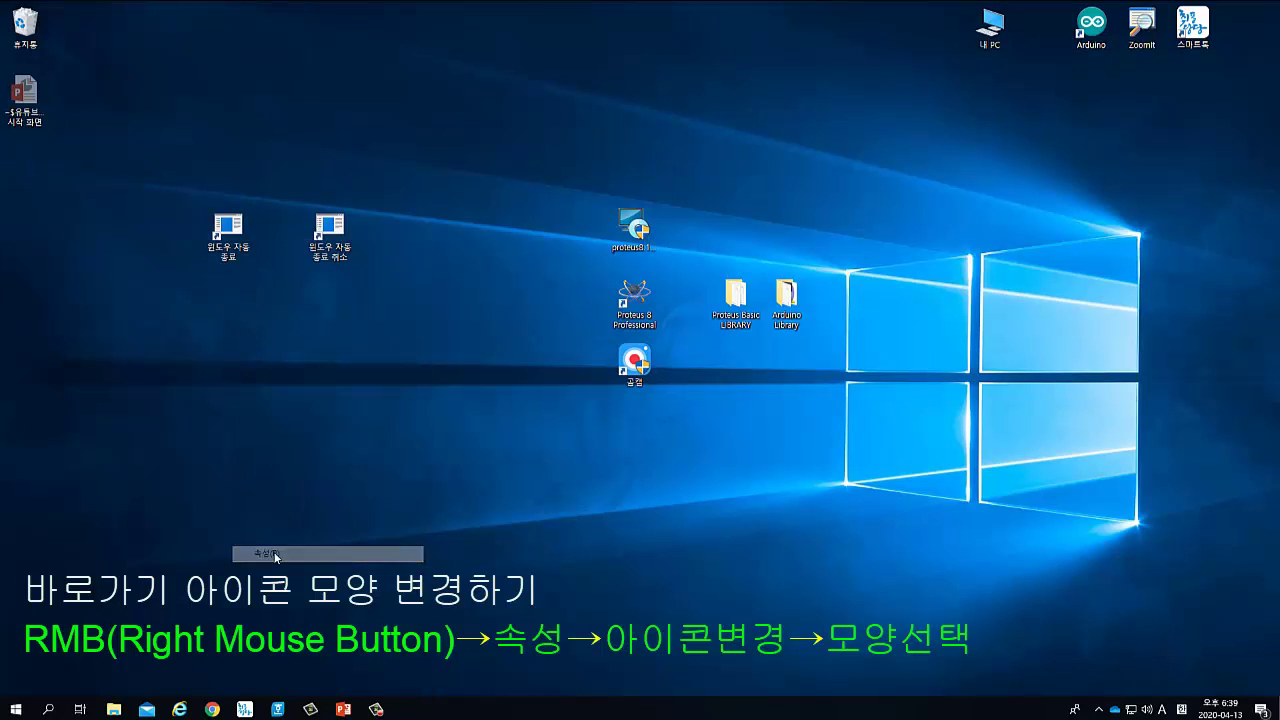
pyautogui.moveTo(399, 245); pyautogui.dragTo(623, 129)
pyautogui.click(612, 393)
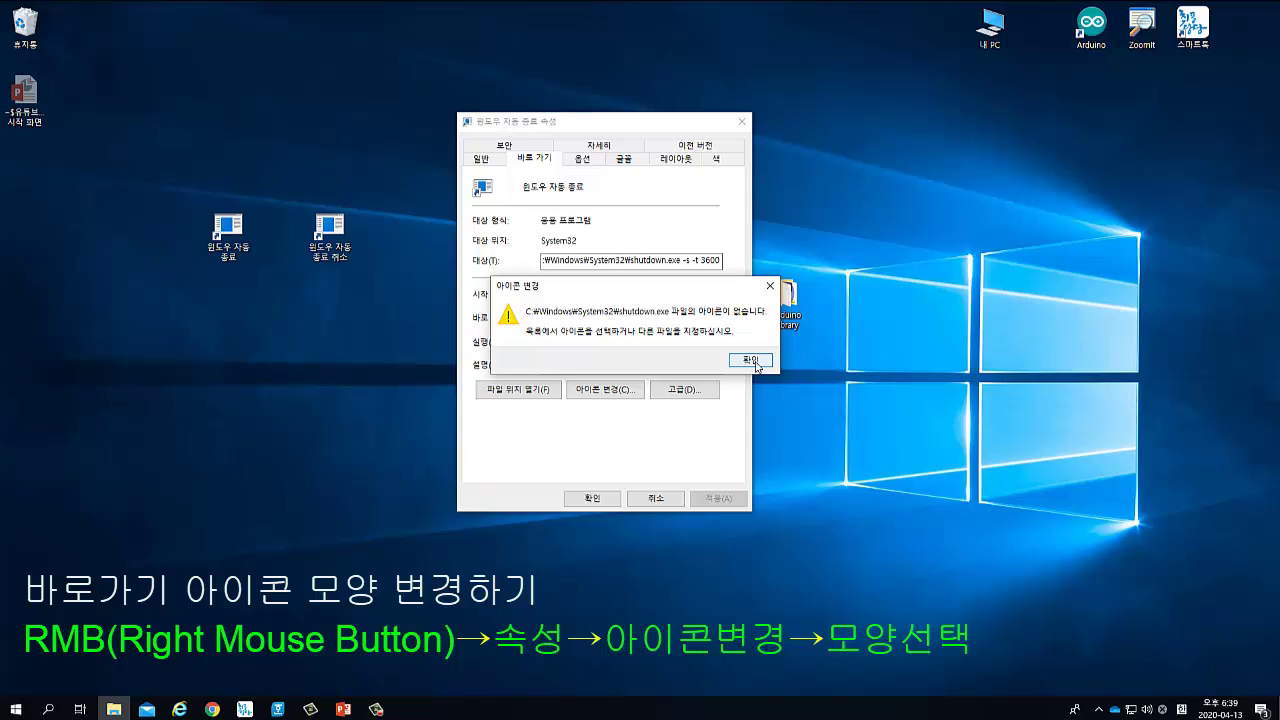
pyautogui.click(751, 360)
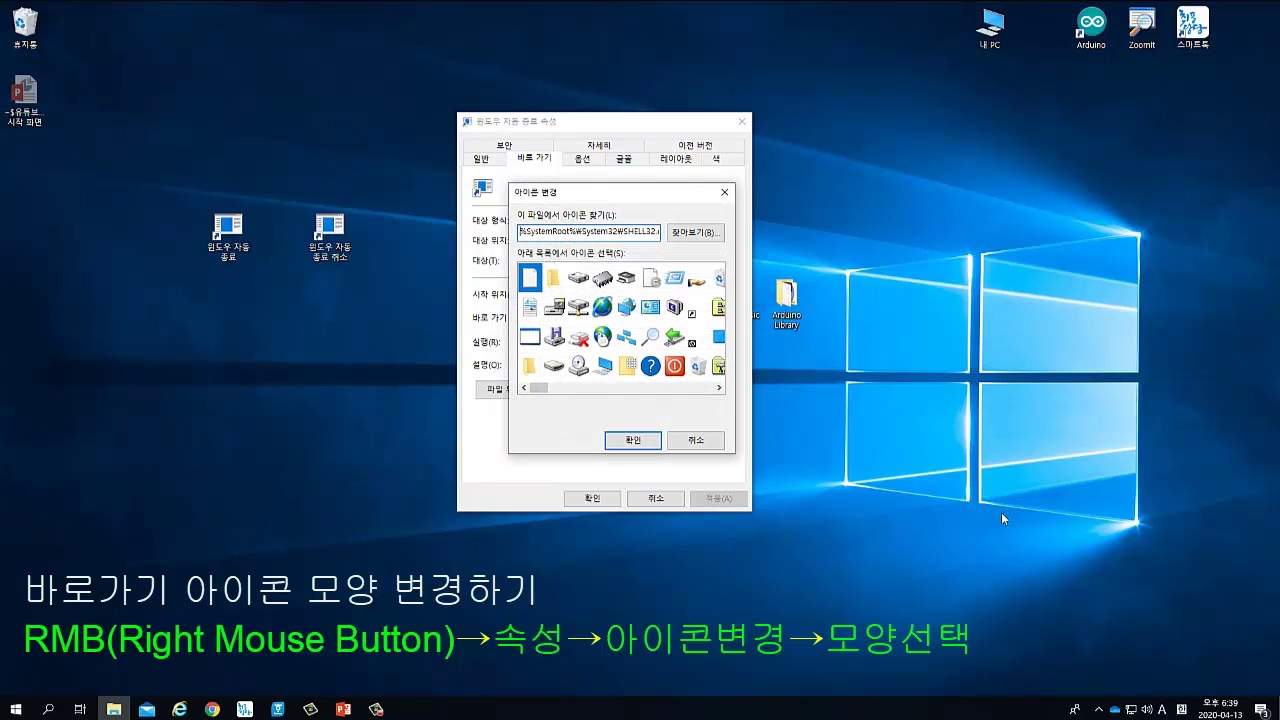
pyautogui.moveTo(537, 389); pyautogui.dragTo(566, 393)
pyautogui.click(602, 278)
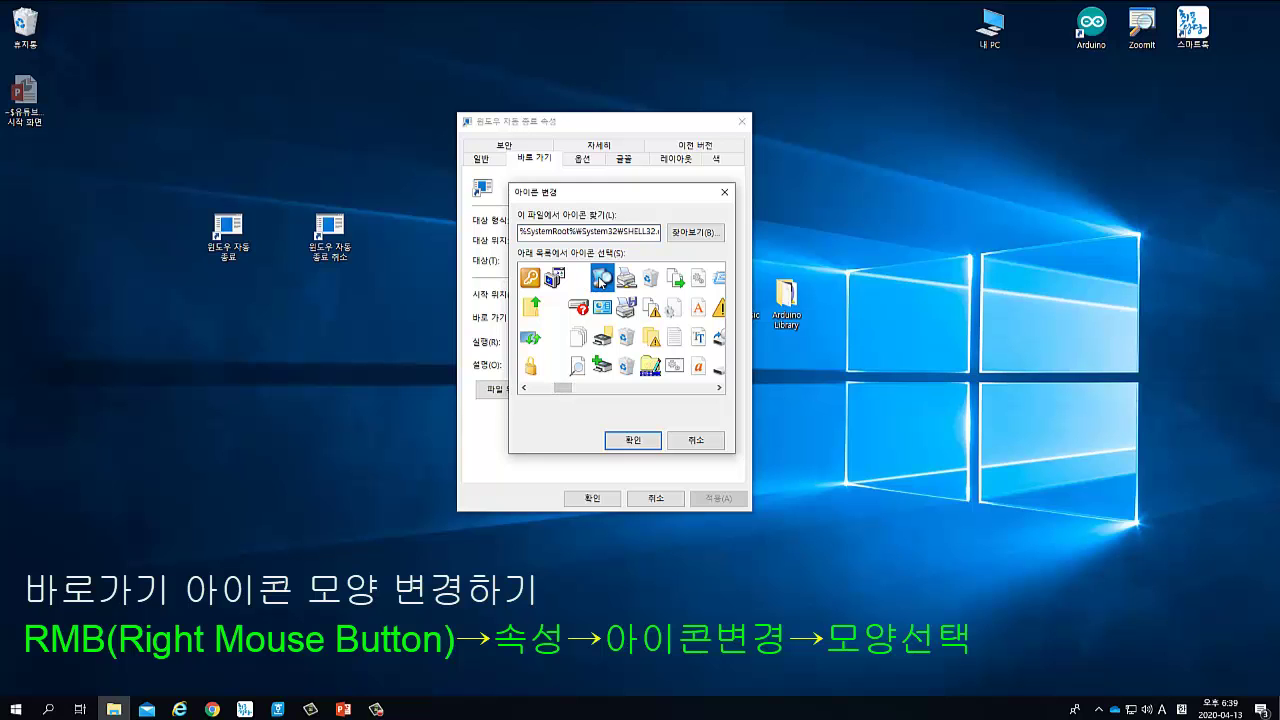
pyautogui.click(633, 440)
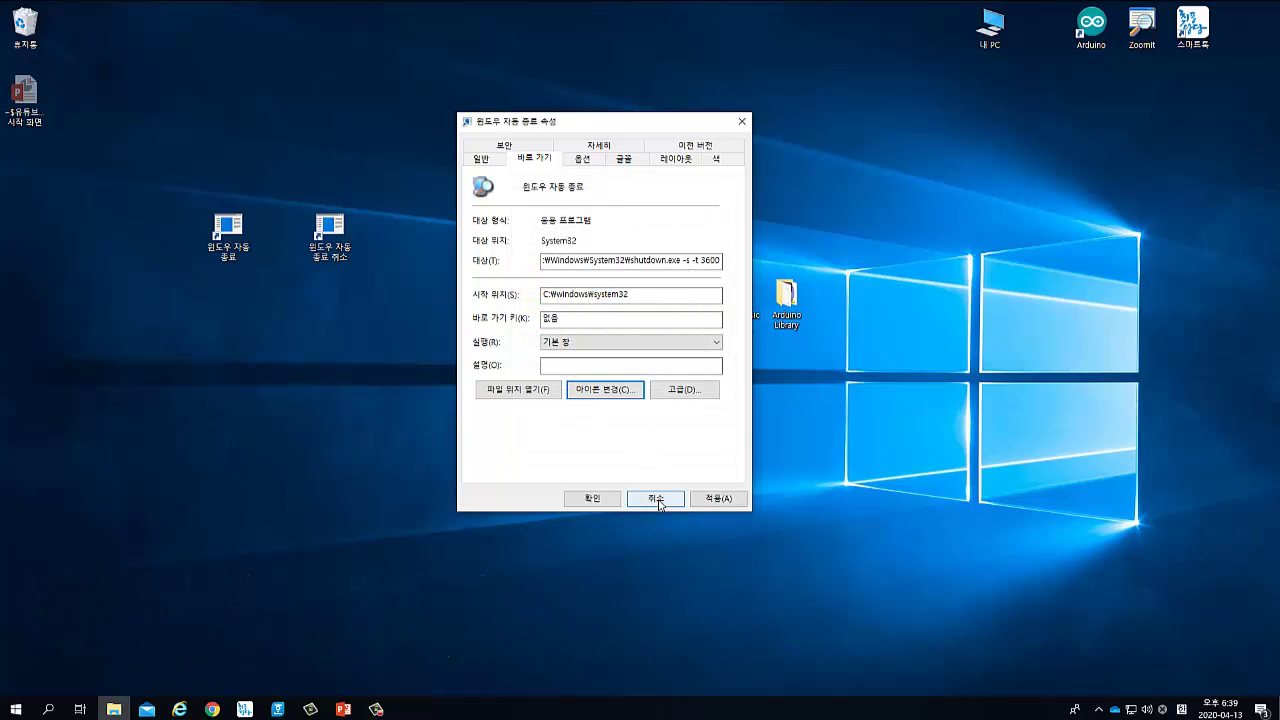
pyautogui.click(718, 498)
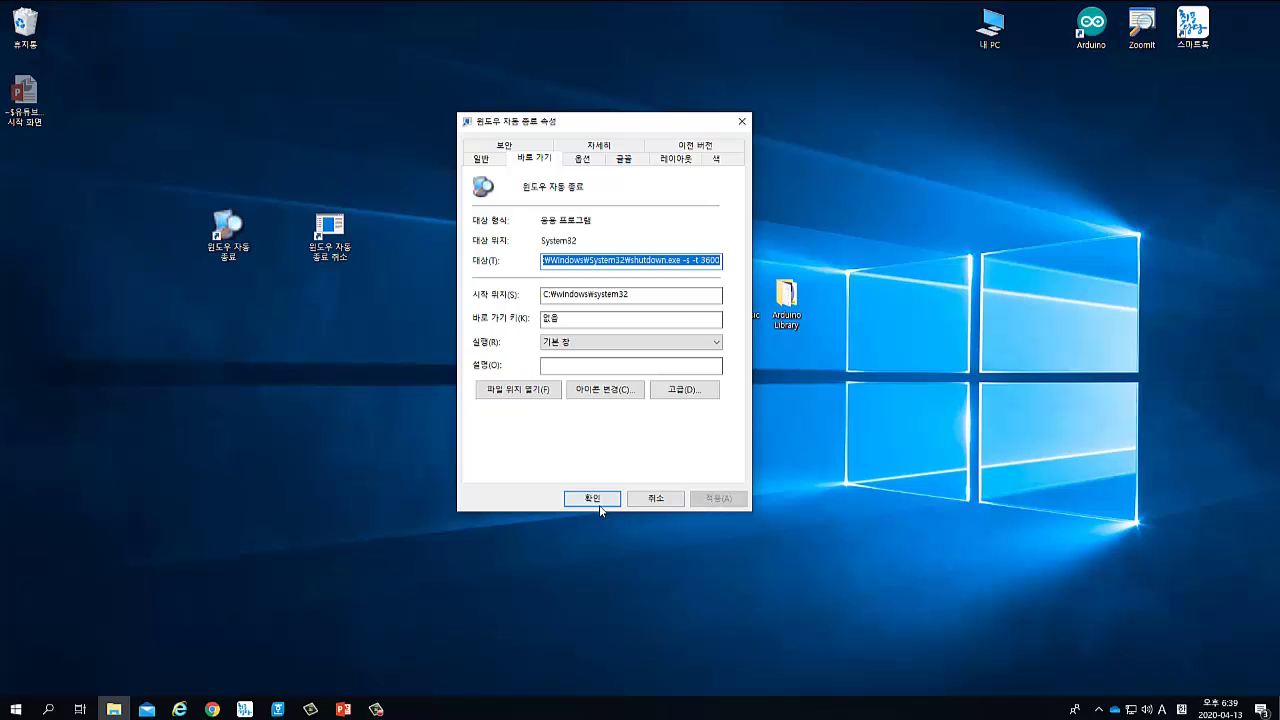
pyautogui.click(594, 498)
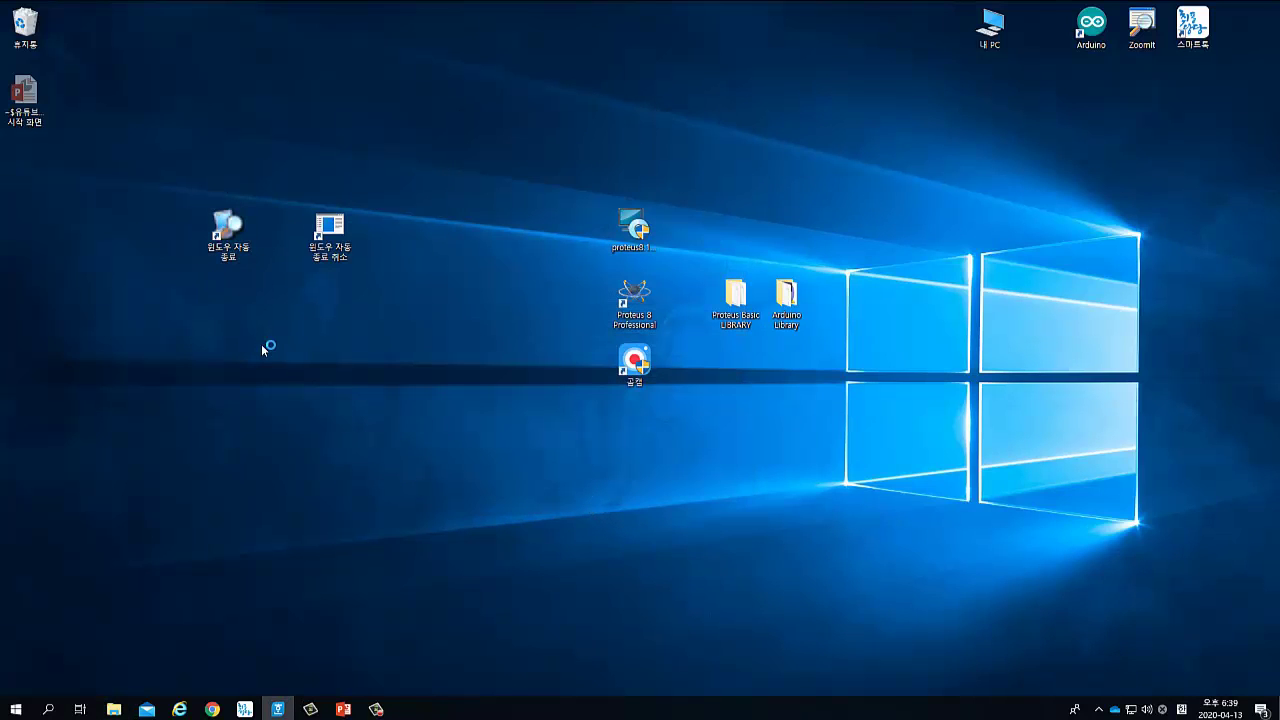
# Step: Change the icon of the 윈도우 자동 종료 취소 shortcut to the red prohibition sign and save its properties
pyautogui.rightClick(341, 260)
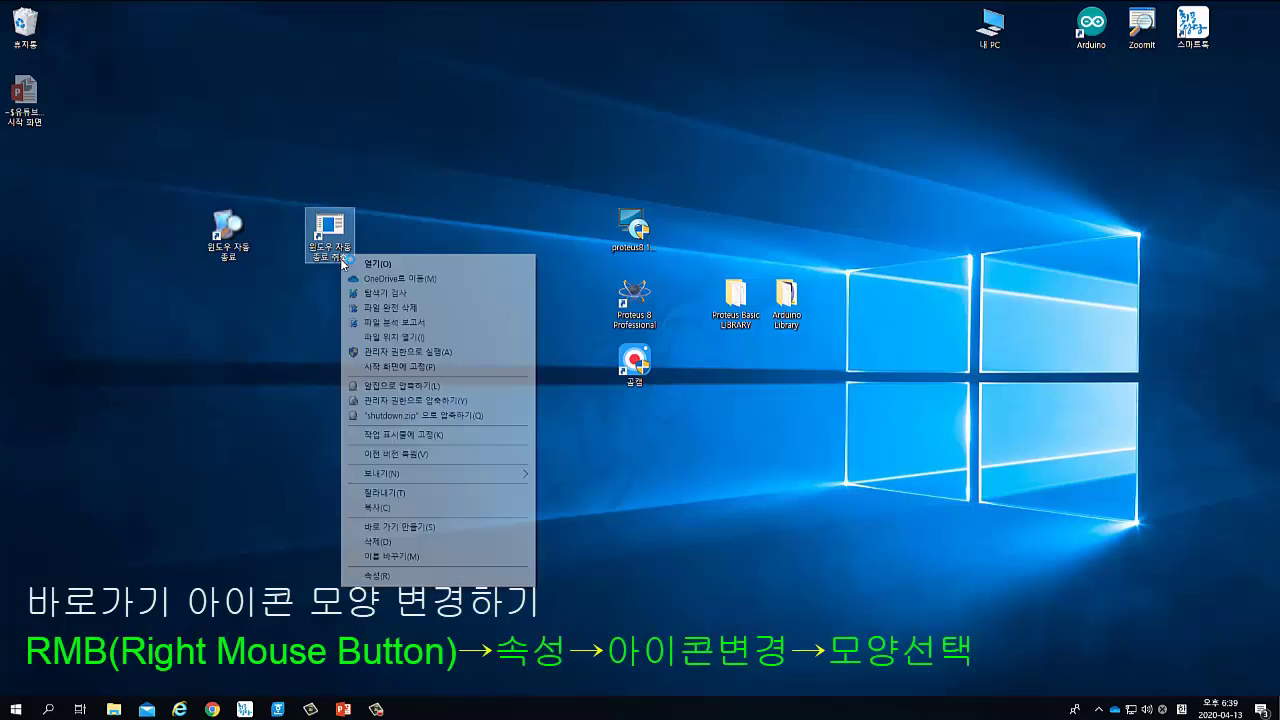
pyautogui.click(398, 578)
pyautogui.moveTo(510, 263); pyautogui.dragTo(592, 140)
pyautogui.click(577, 408)
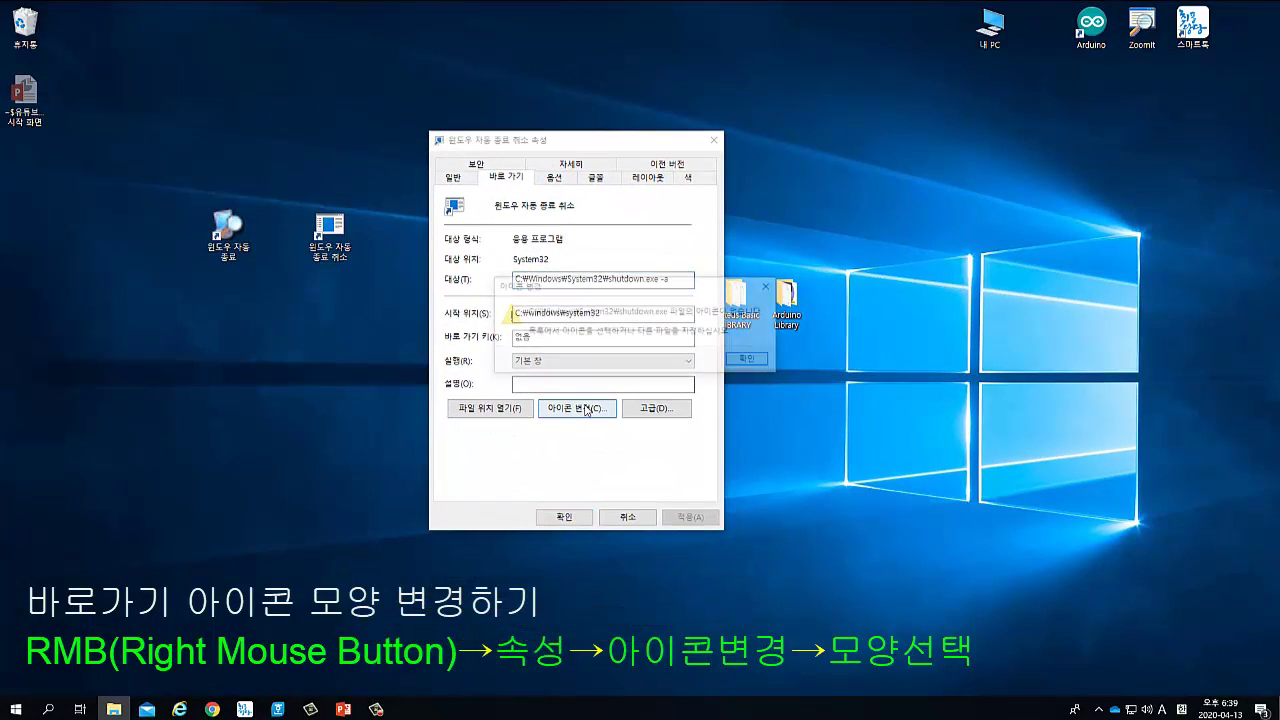
pyautogui.click(751, 360)
pyautogui.hscroll(1, 535, 408)
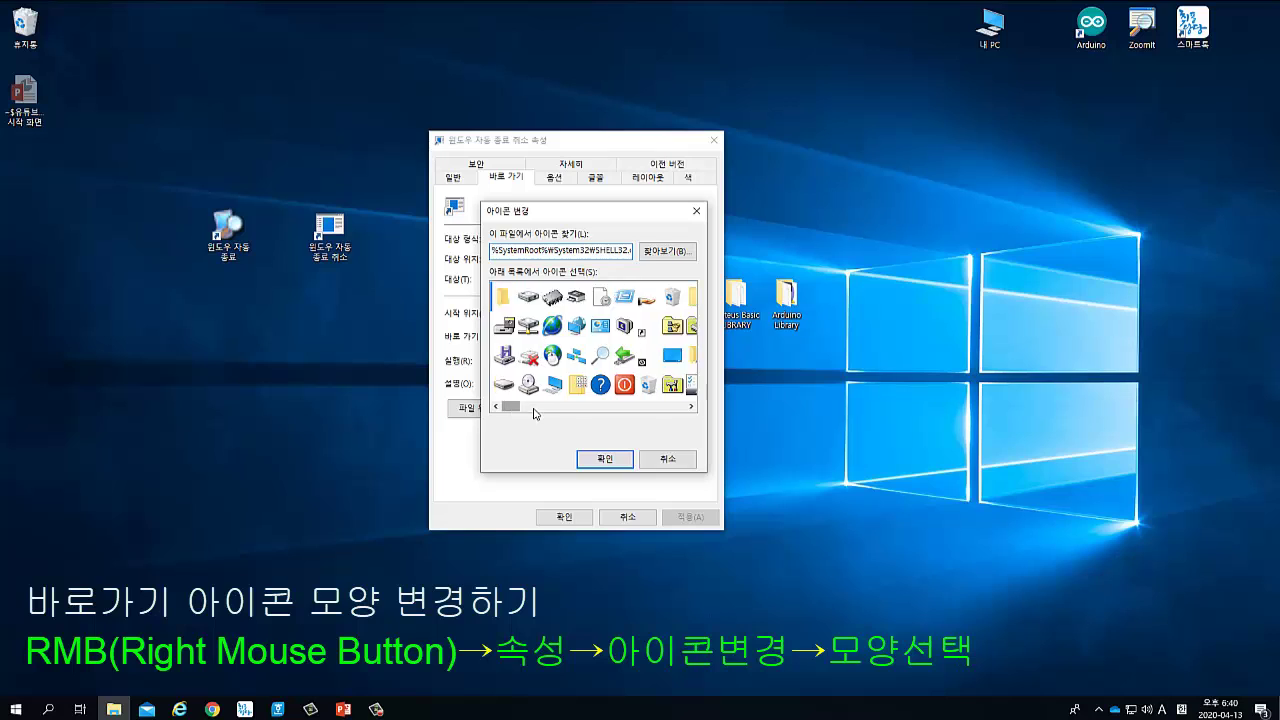
pyautogui.hscroll(3, 535, 413)
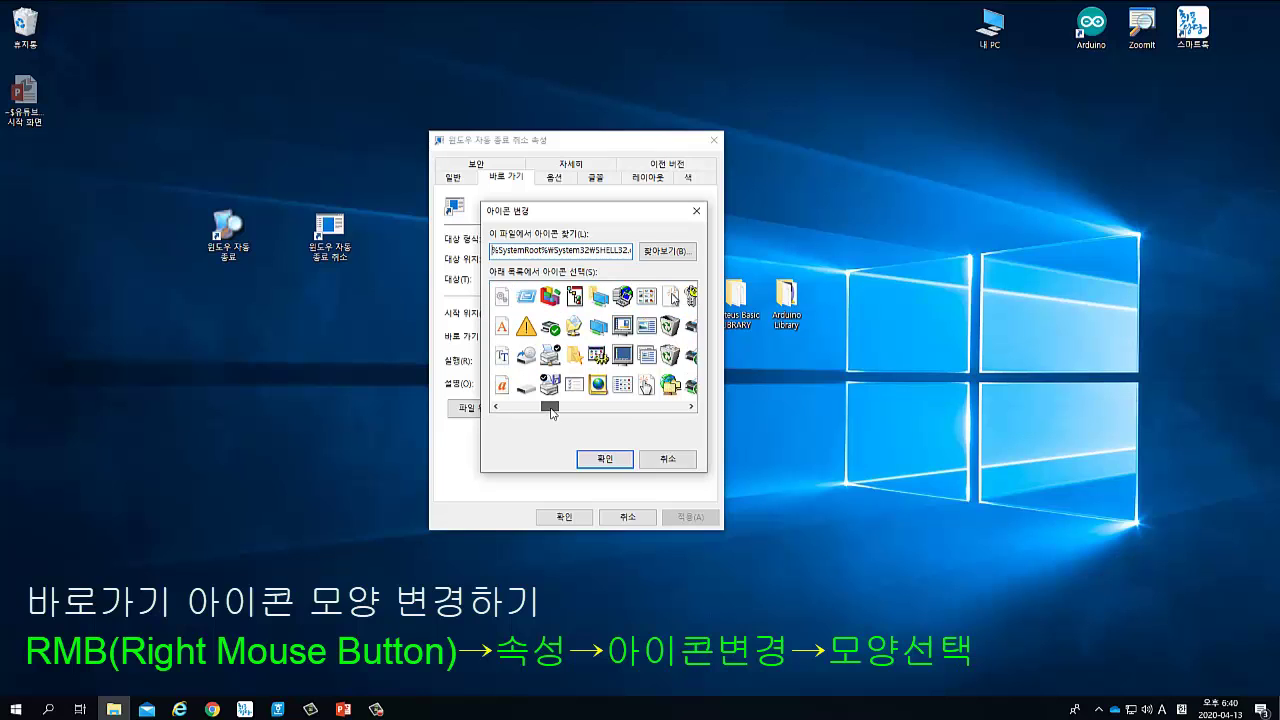
pyautogui.hscroll(1, 551, 413)
pyautogui.click(573, 325)
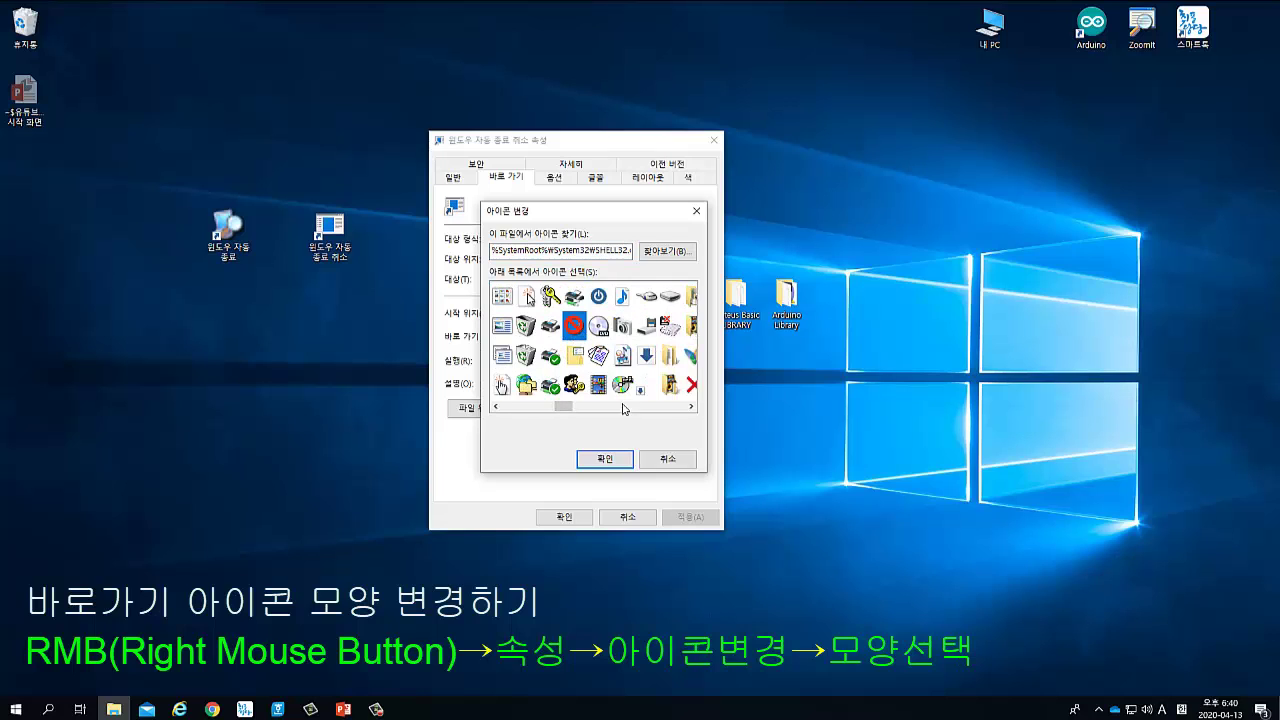
pyautogui.click(603, 463)
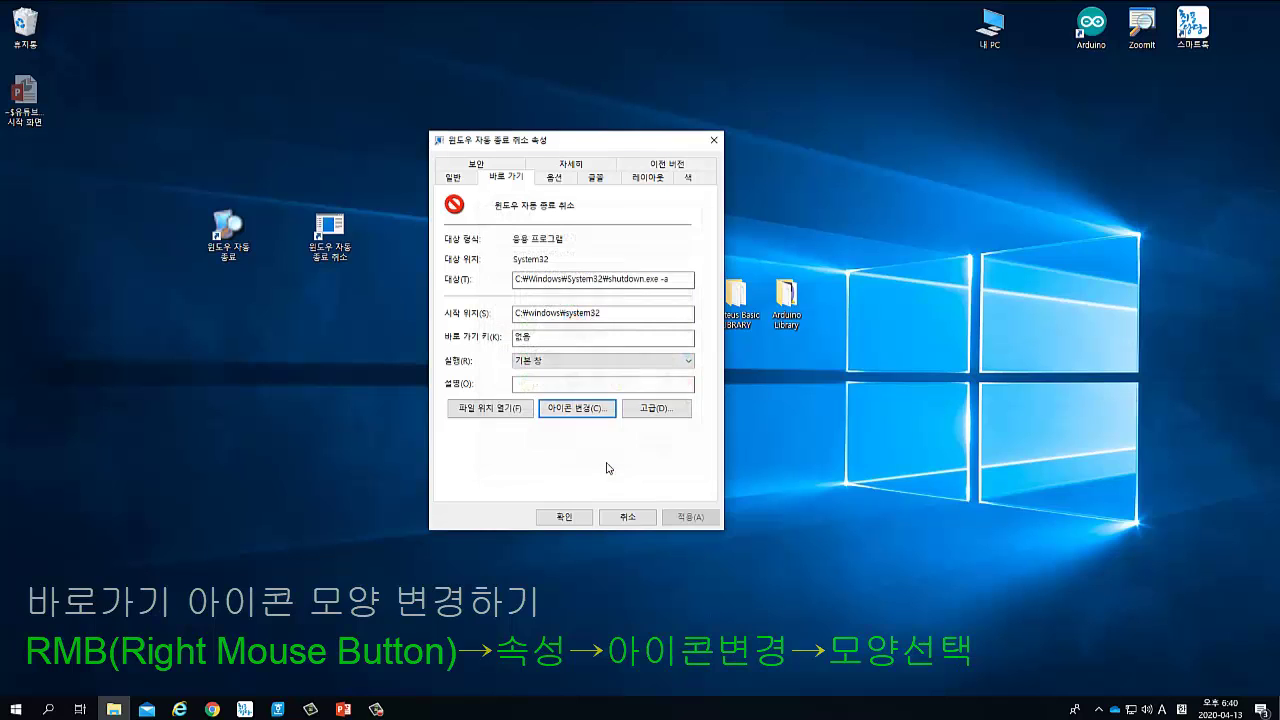
pyautogui.click(688, 517)
pyautogui.click(560, 517)
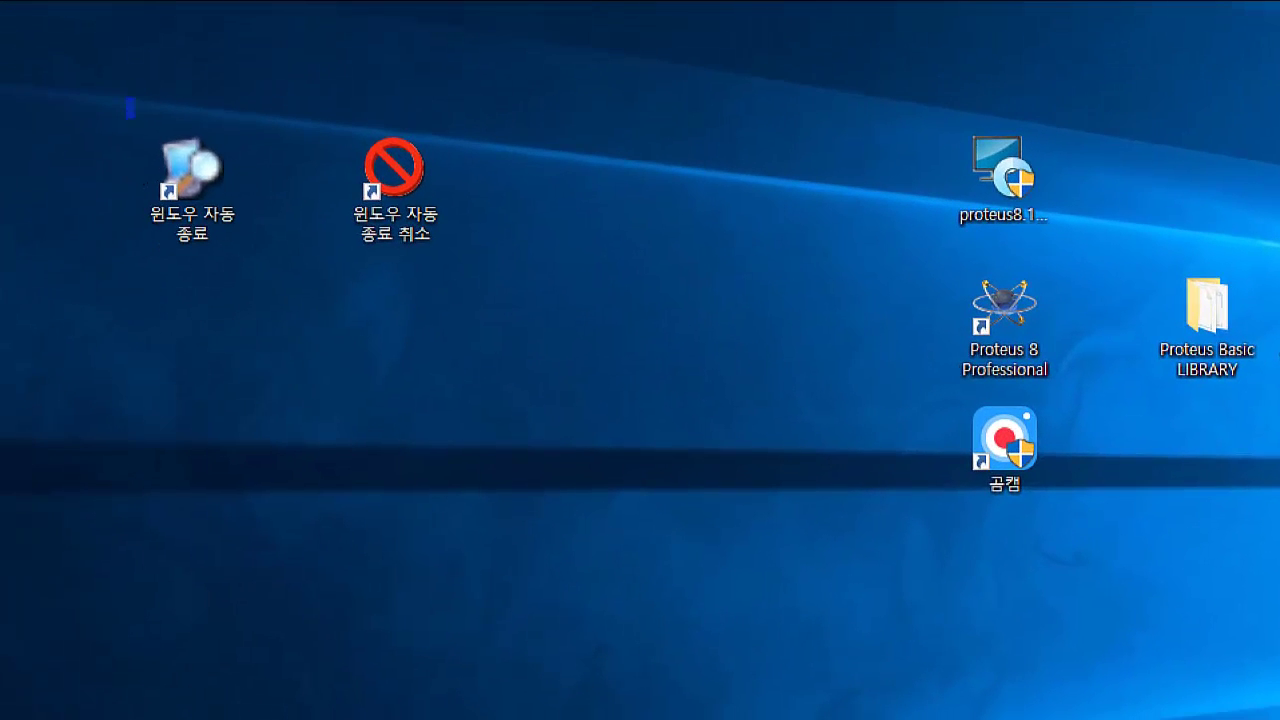
pyautogui.moveTo(132, 98)
pyautogui.mouseDown()
pyautogui.moveTo(252, 276)
pyautogui.moveTo(270, 258)
pyautogui.mouseUp()
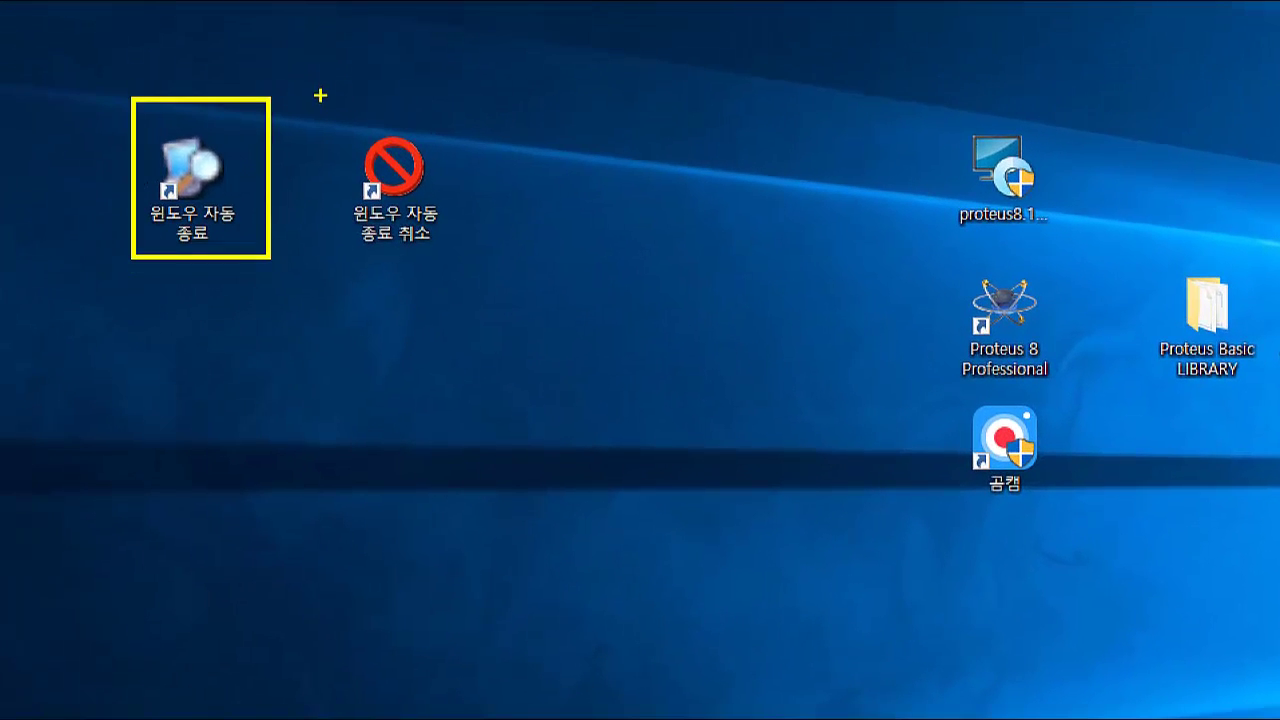
pyautogui.moveTo(320, 94)
pyautogui.mouseDown()
pyautogui.moveTo(346, 249)
pyautogui.moveTo(460, 260)
pyautogui.mouseUp()
pyautogui.press('Escape')
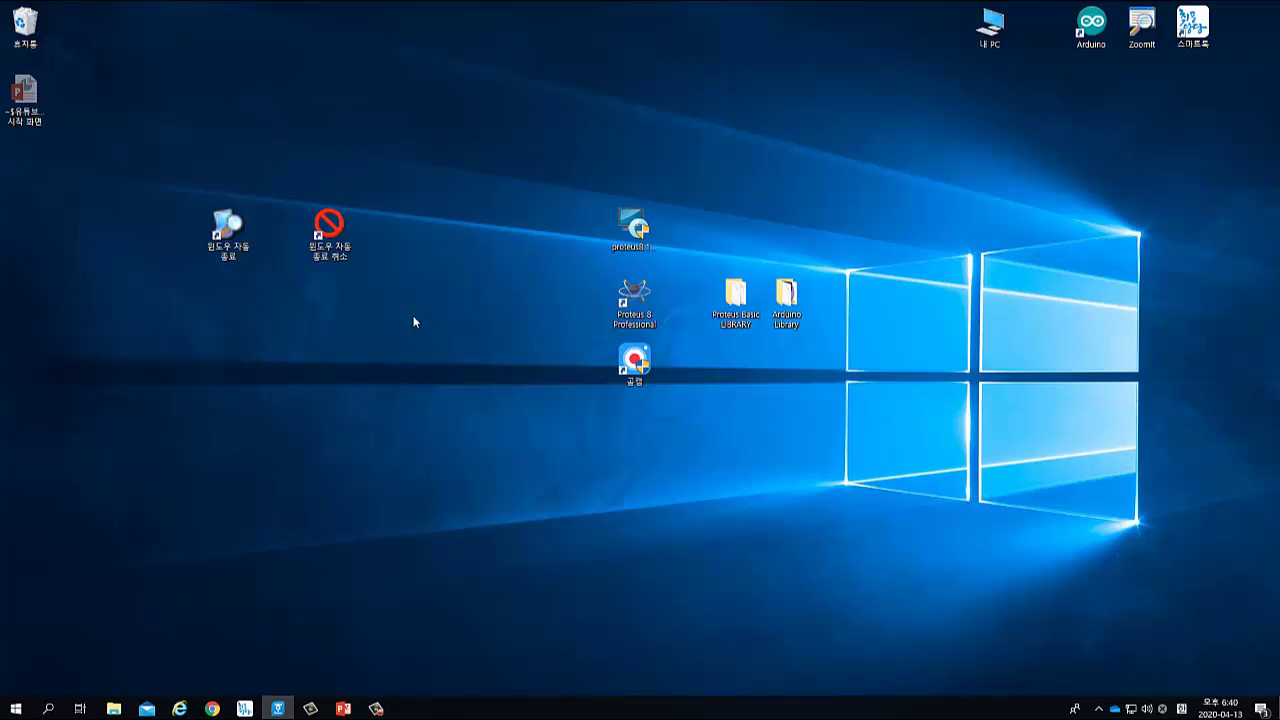
# Step: Test both shortcuts by running 윈도우 자동 종료 to schedule the shutdown and 윈도우 자동 종료 취소 to cancel it
pyautogui.doubleClick(236, 254)
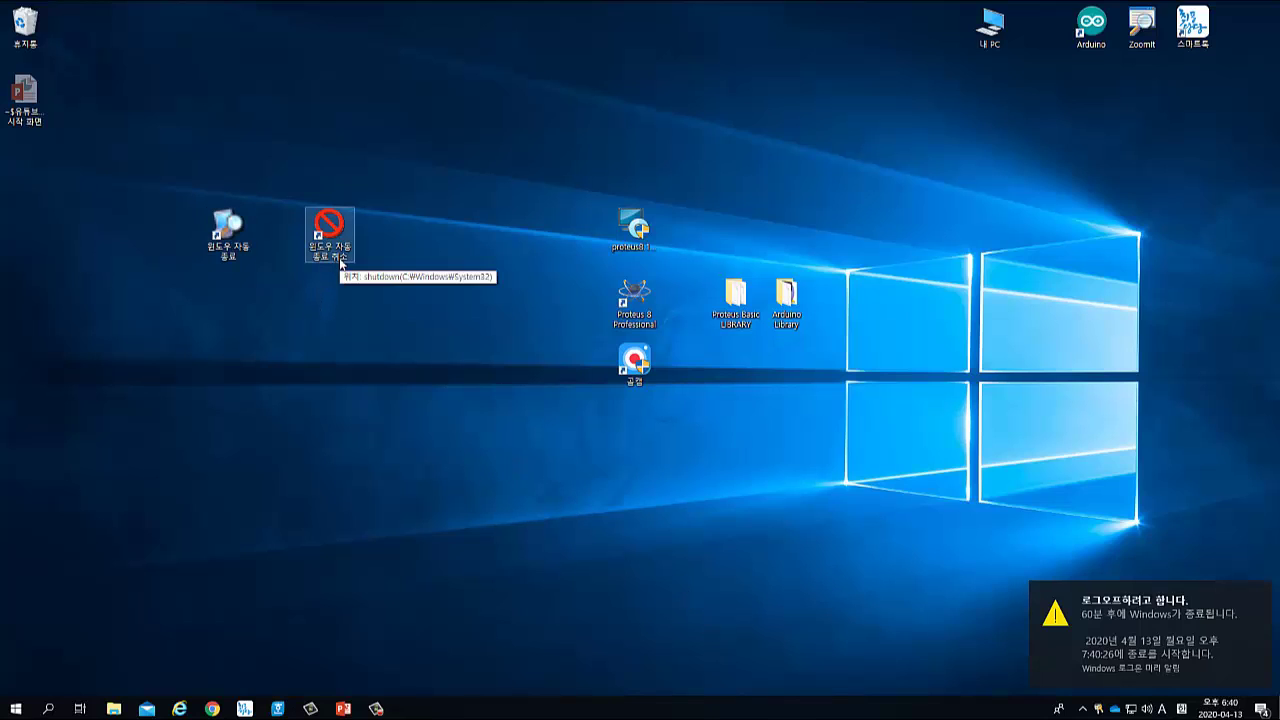
pyautogui.doubleClick(336, 261)
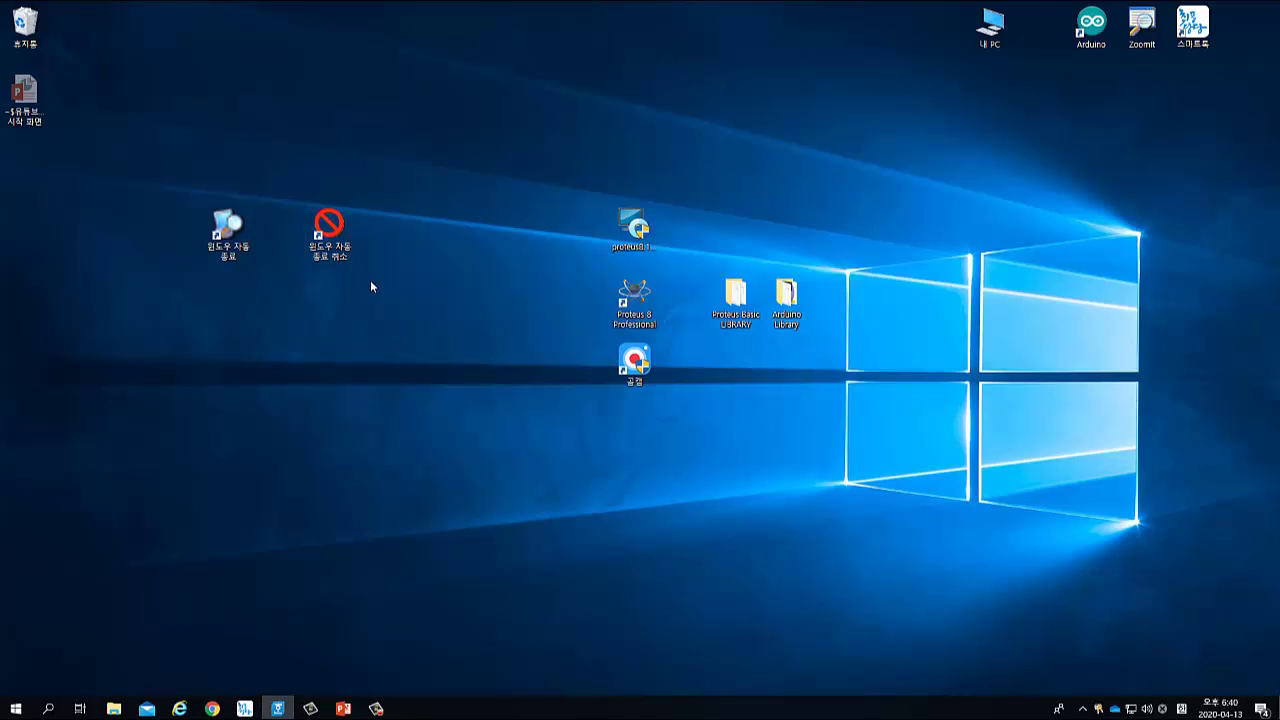